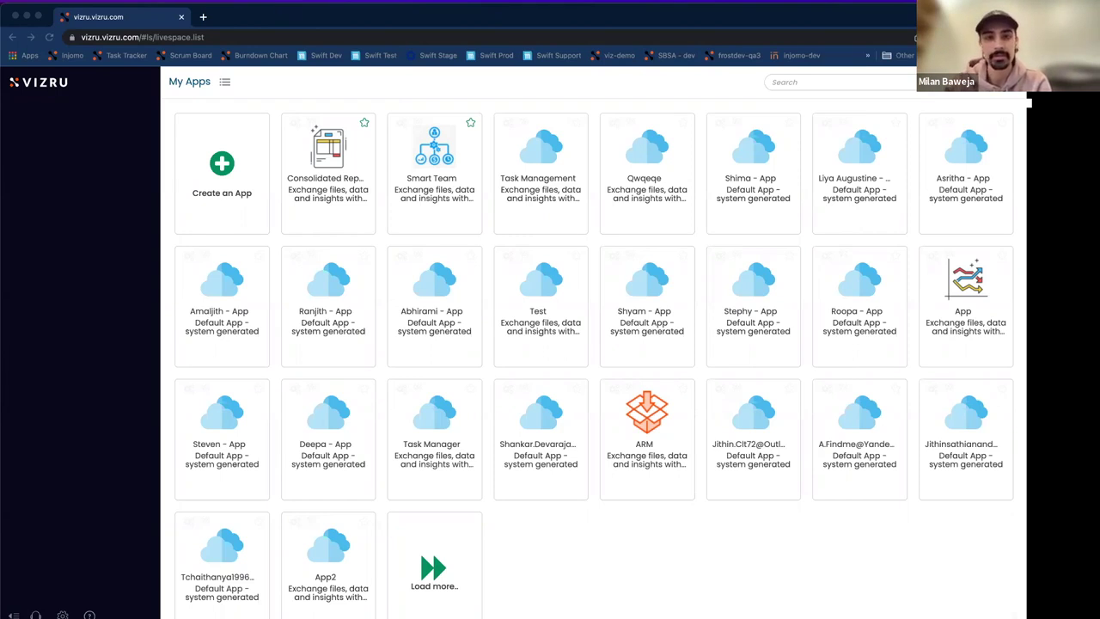
Step: Start building a new app and try to create it under the name Task Management
{"action": "left_click", "coordinate": [573, 94]}
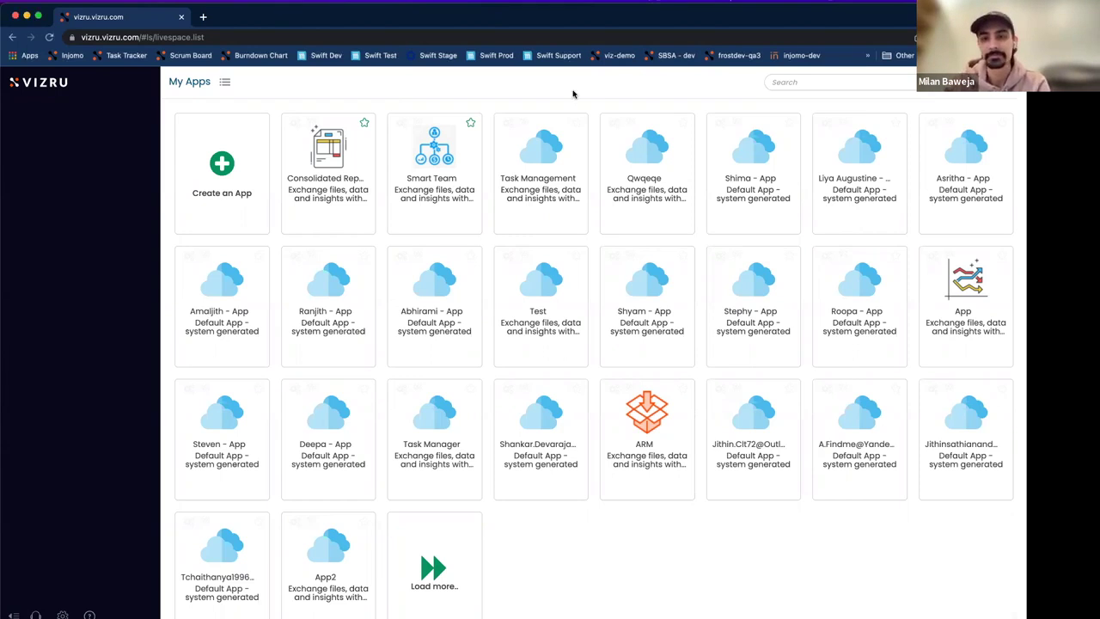
{"action": "left_click", "coordinate": [216, 170]}
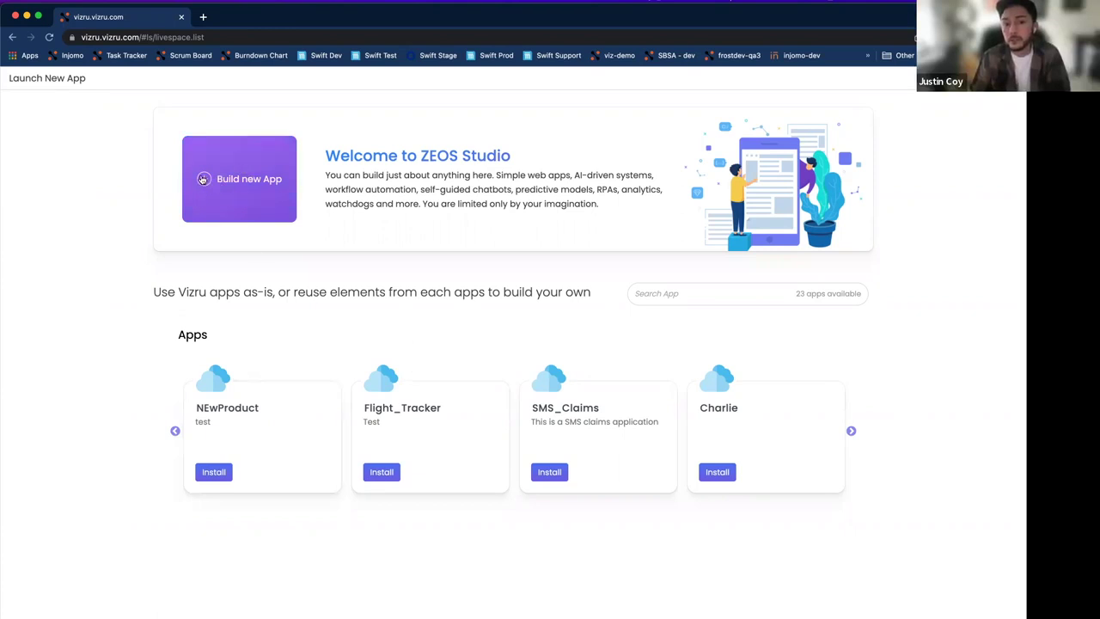
{"action": "left_click", "coordinate": [203, 179]}
{"action": "left_click", "coordinate": [464, 244]}
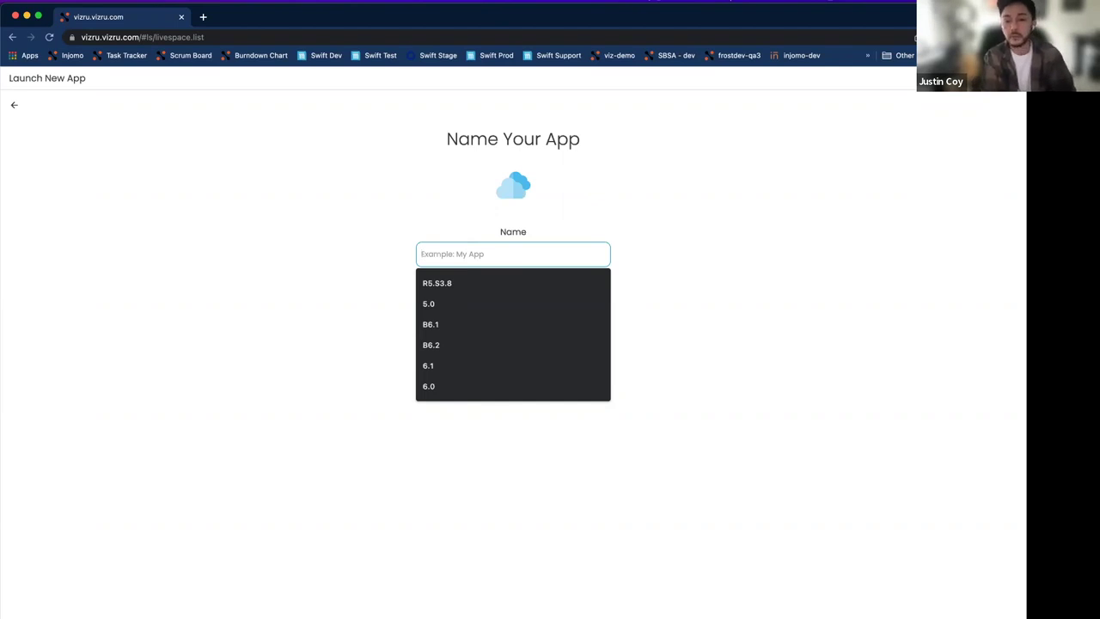
{"action": "type", "text": "1ask Management"}
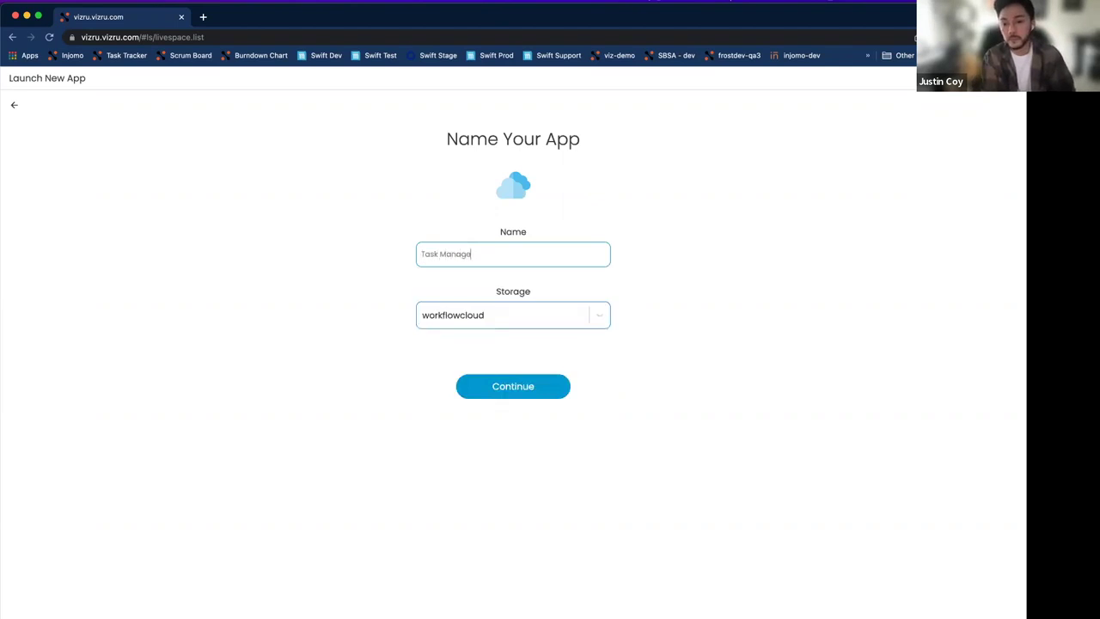
{"action": "left_click", "coordinate": [499, 394]}
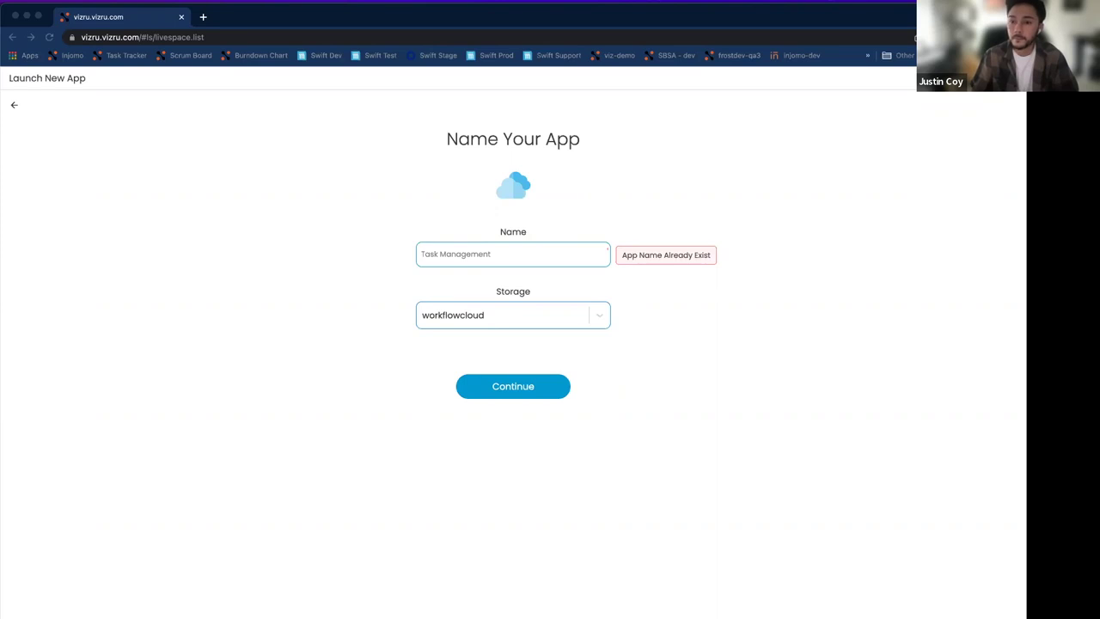
{"action": "left_click", "coordinate": [523, 251]}
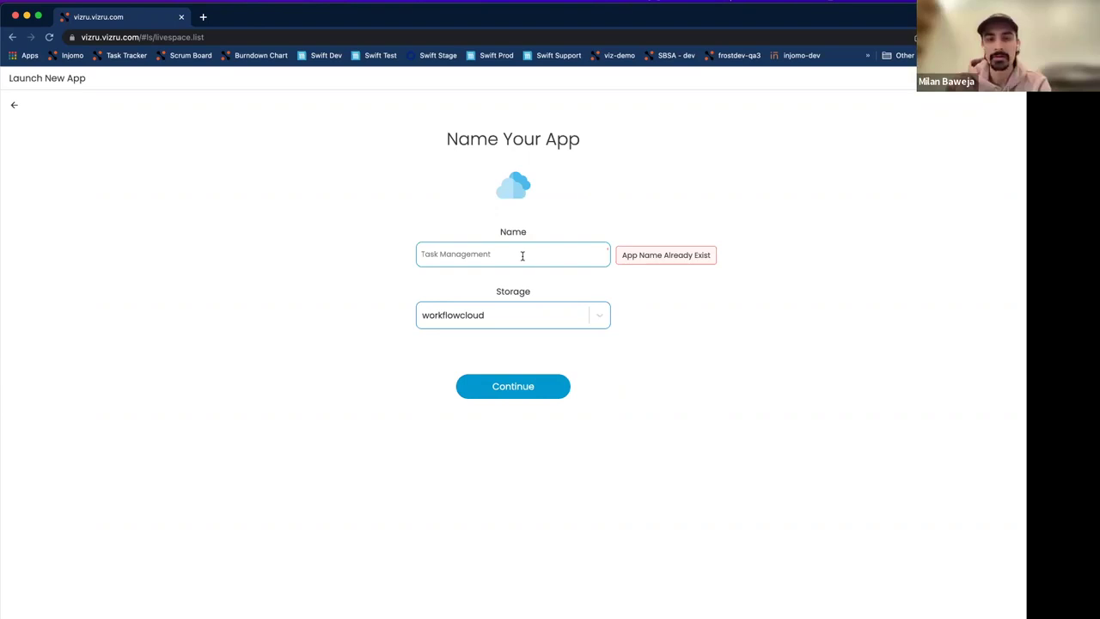
{"action": "type", "text": "2"}
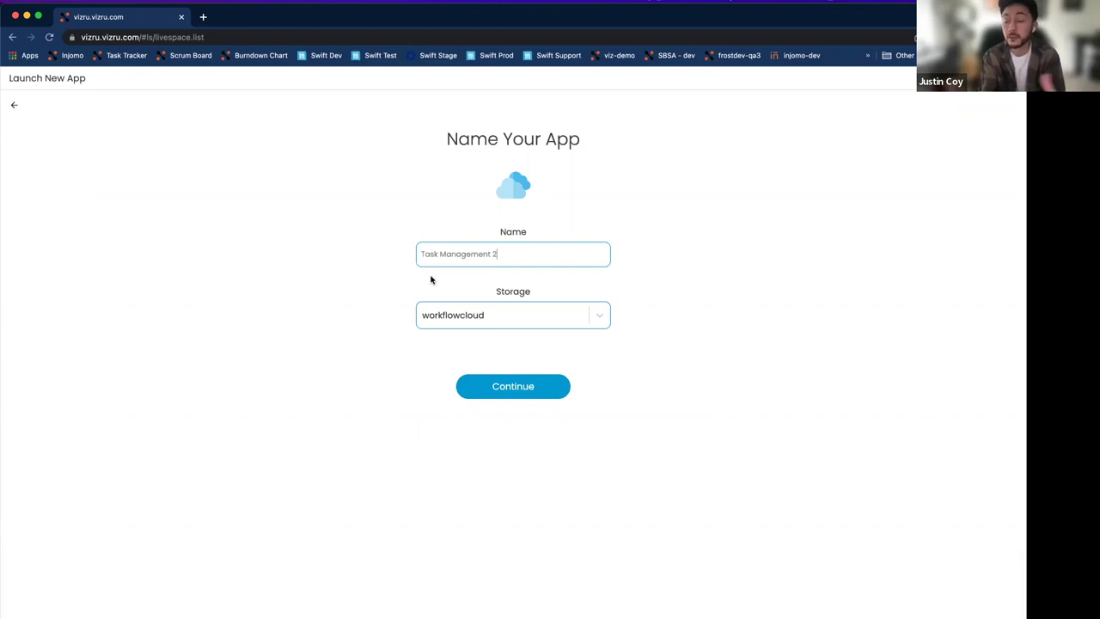
{"action": "key", "text": "BackSpace"}
{"action": "key", "text": "BackSpace"}
{"action": "key", "text": "BackSpace"}
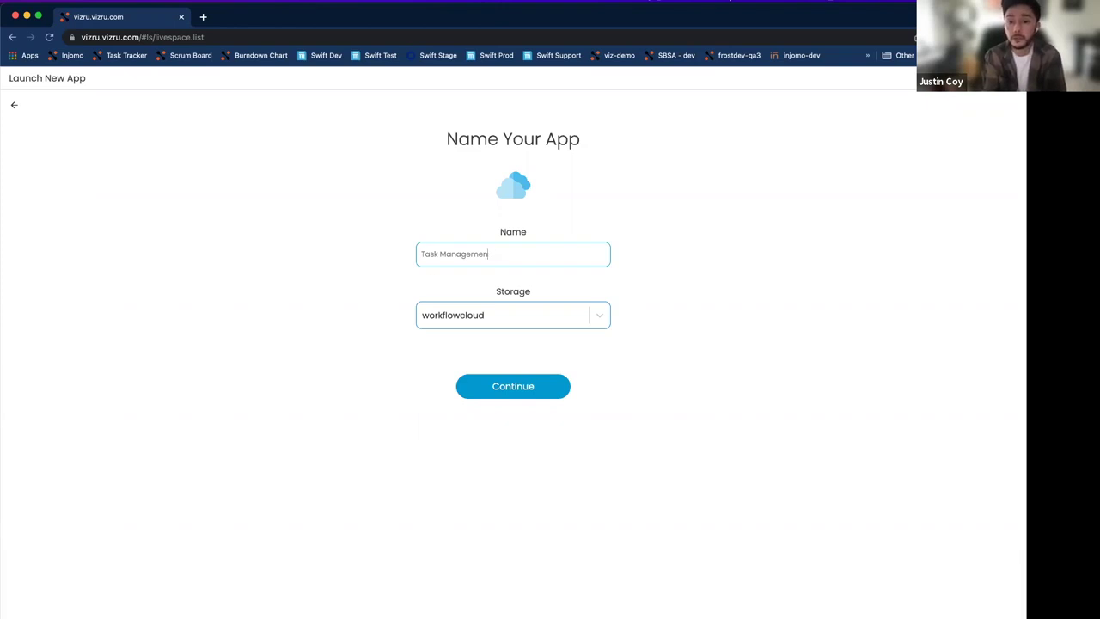
{"action": "type", "text": "t"}
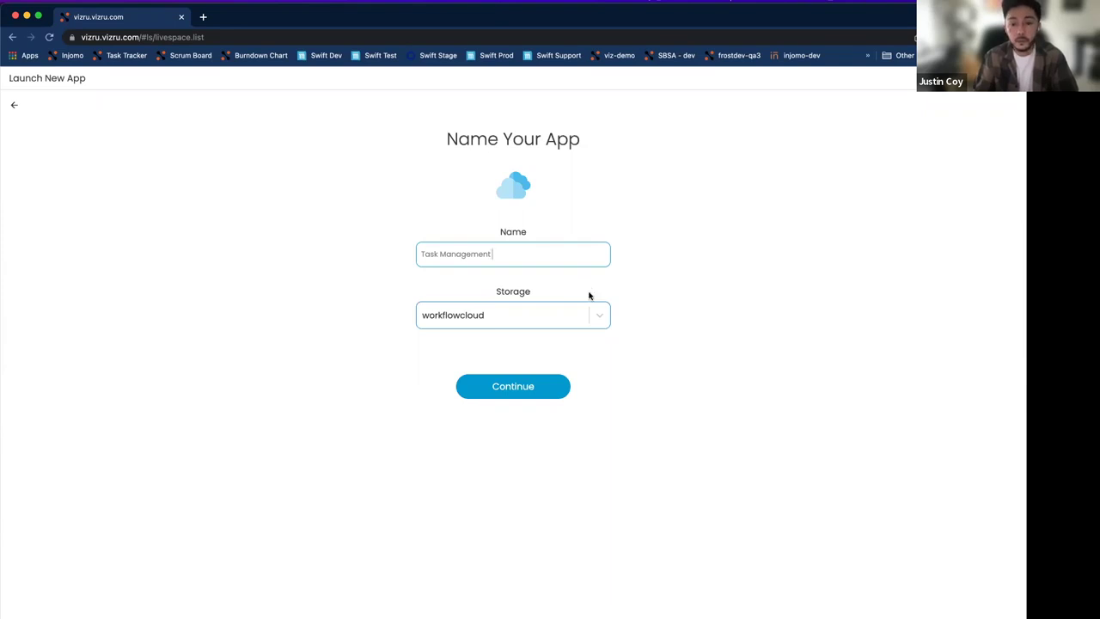
{"action": "left_click", "coordinate": [514, 384]}
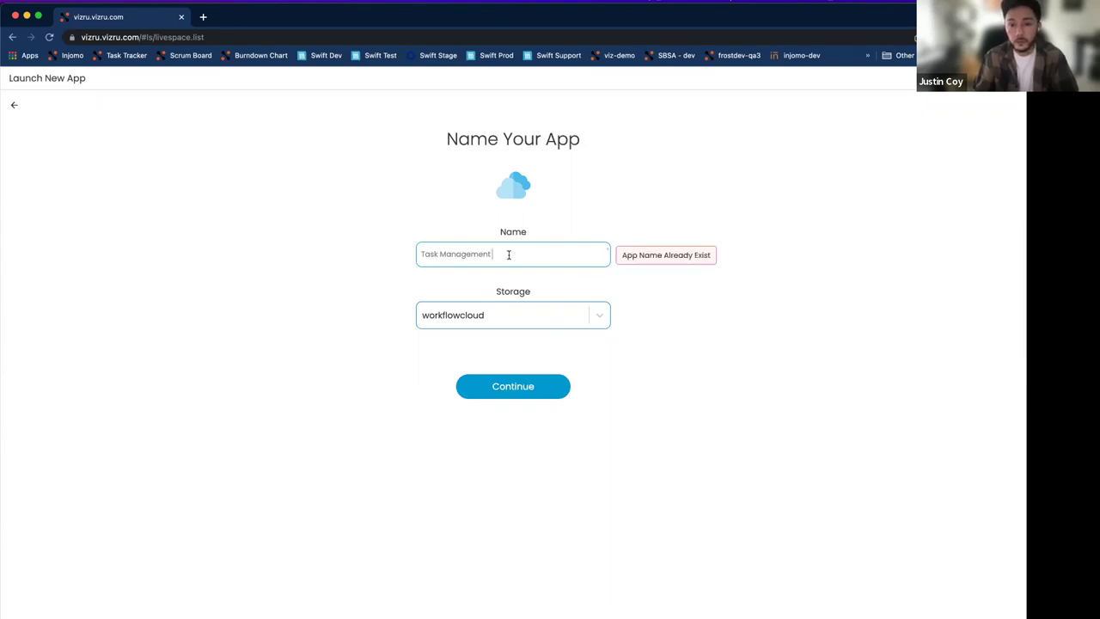
Step: Create the app under the name Task Management 2 and open it in Studio
{"action": "type", "text": "2"}
{"action": "left_click", "coordinate": [512, 387]}
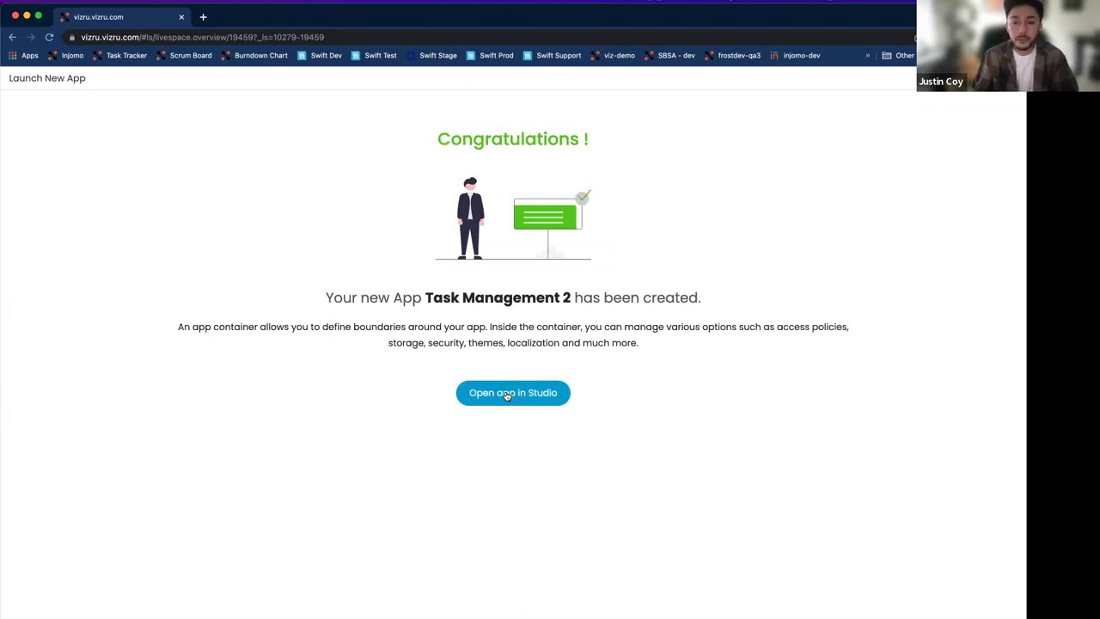
{"action": "left_click", "coordinate": [486, 397]}
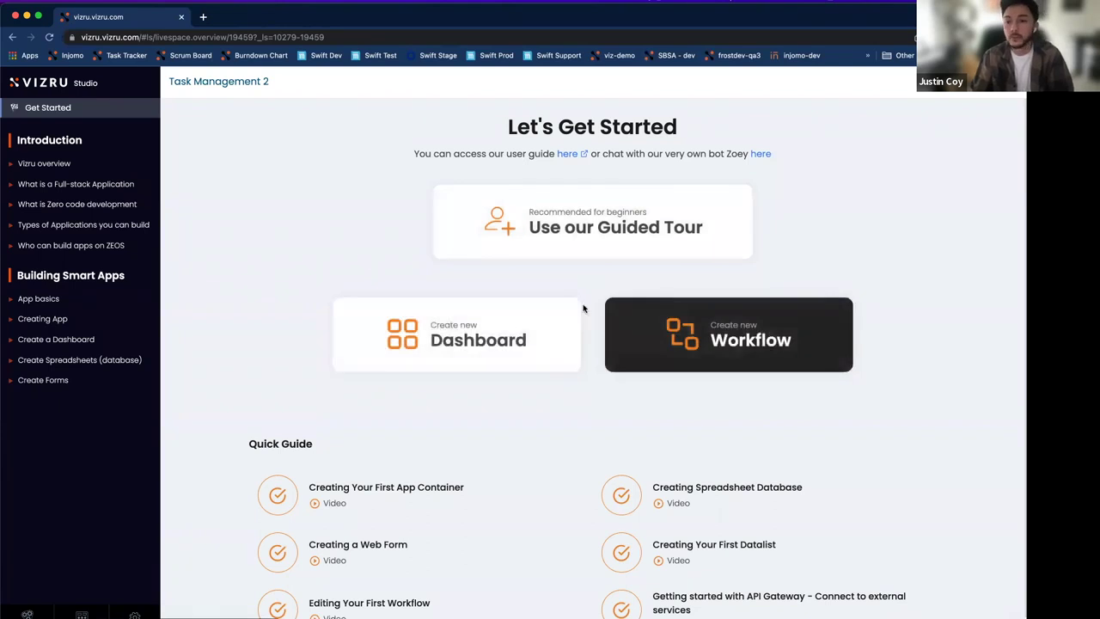
Step: Start the guided tour for building the first app and name its first screen My Tasks
{"action": "left_click", "coordinate": [557, 264]}
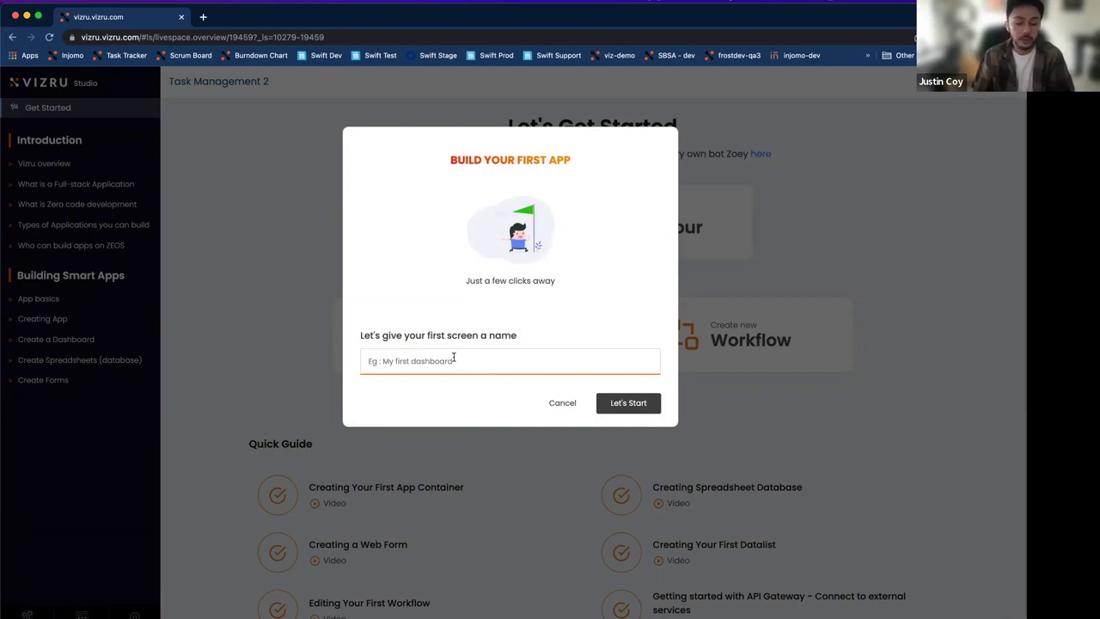
{"action": "type", "text": "My T"}
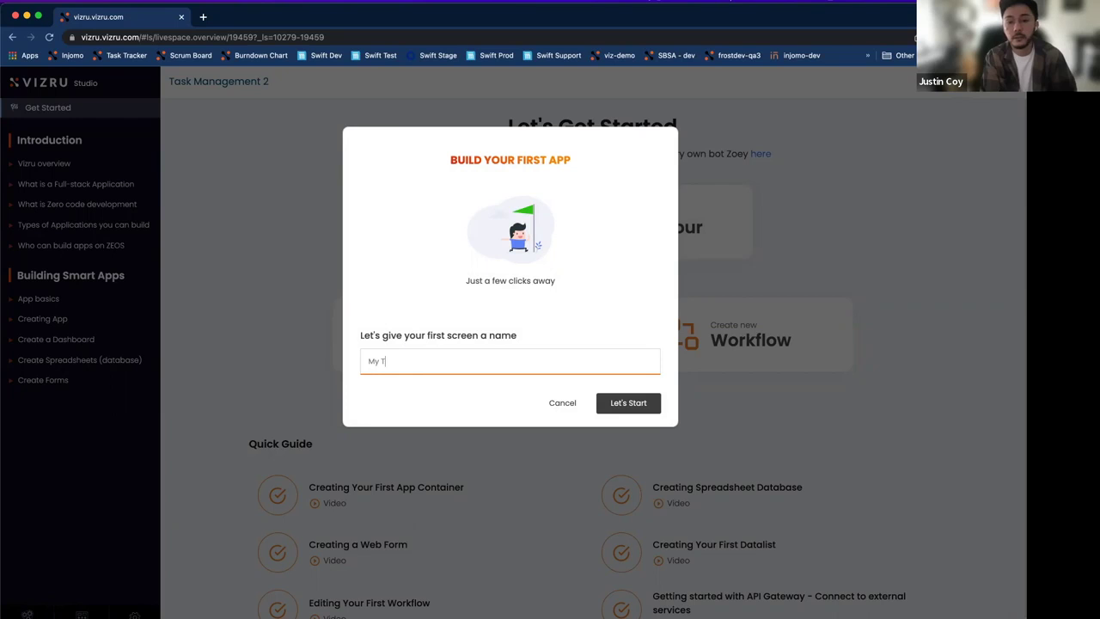
{"action": "type", "text": "asks"}
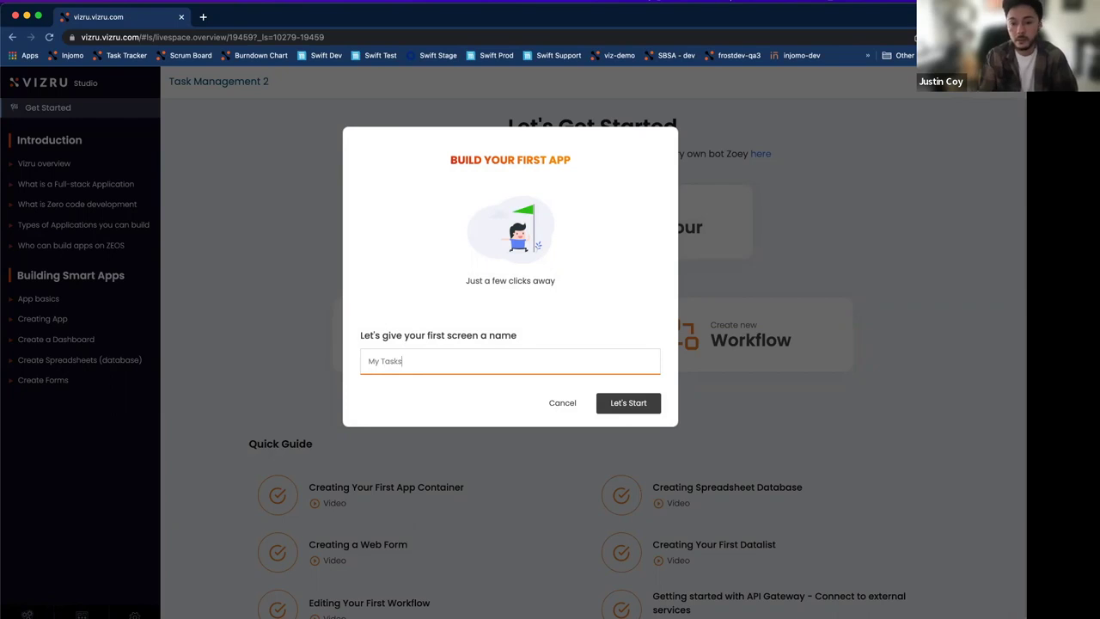
{"action": "left_click", "coordinate": [618, 405]}
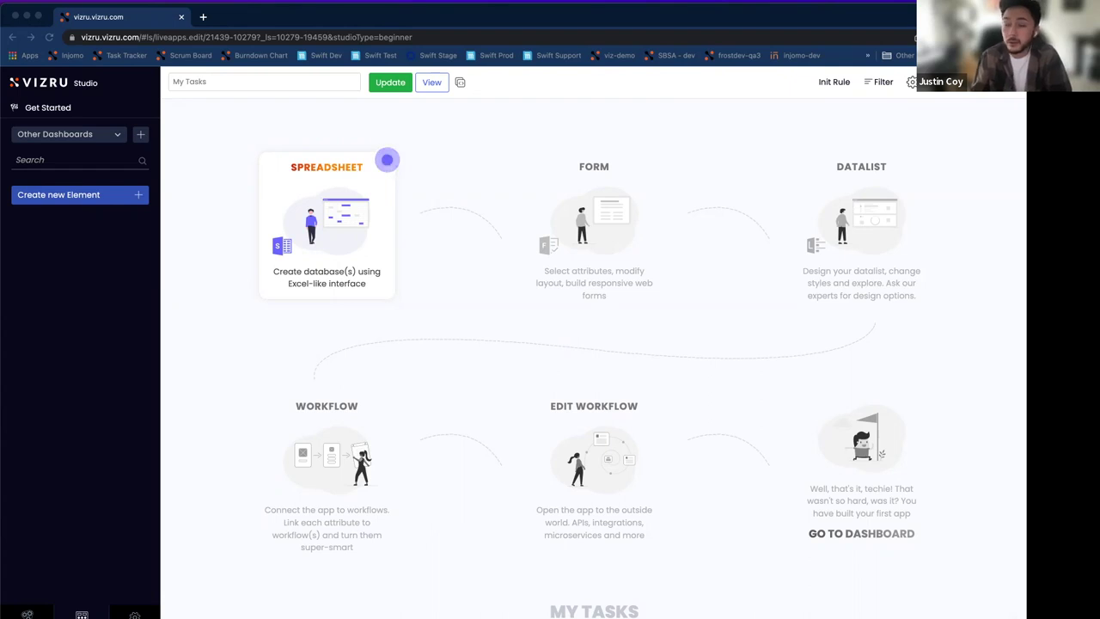
Step: Start a new spreadsheet from the guided tour's first stage and title it Task List
{"action": "left_click", "coordinate": [328, 225]}
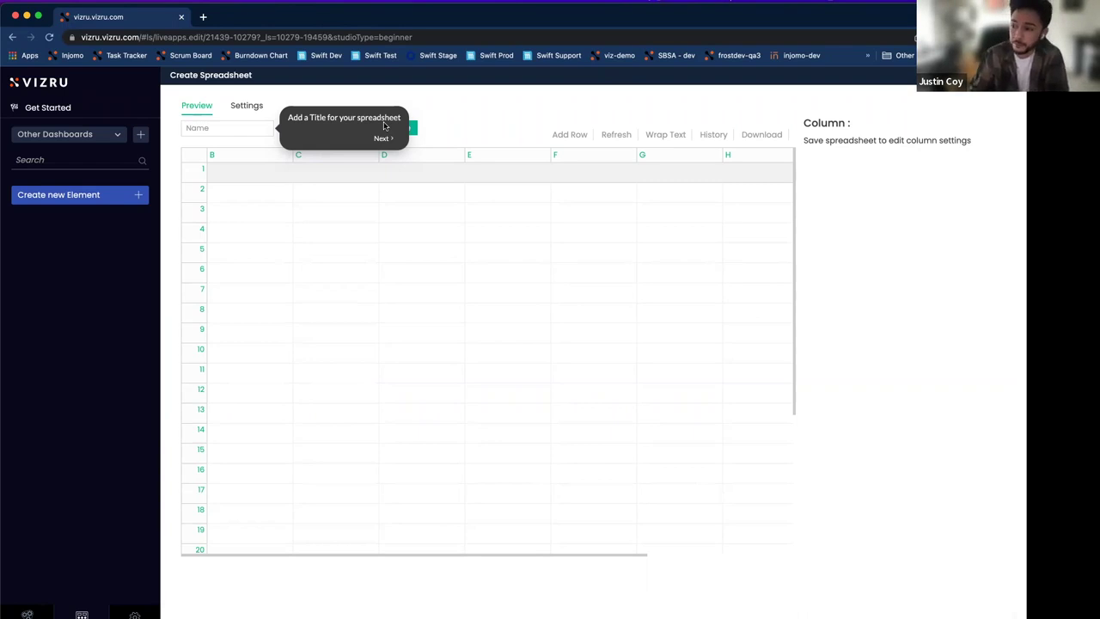
{"action": "left_click", "coordinate": [266, 128]}
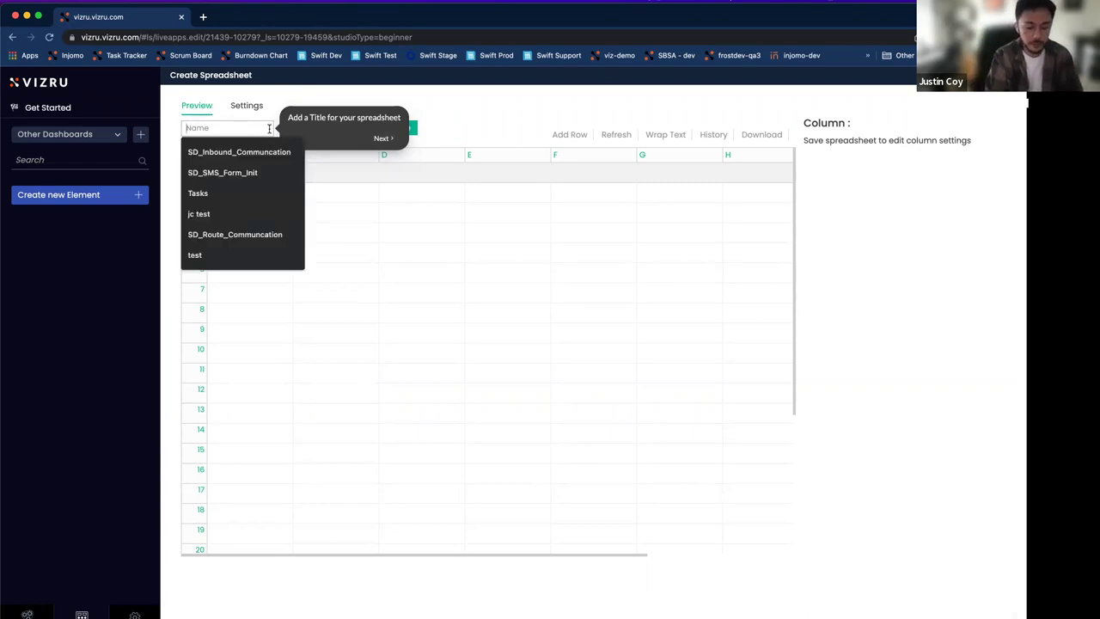
{"action": "type", "text": "Task List"}
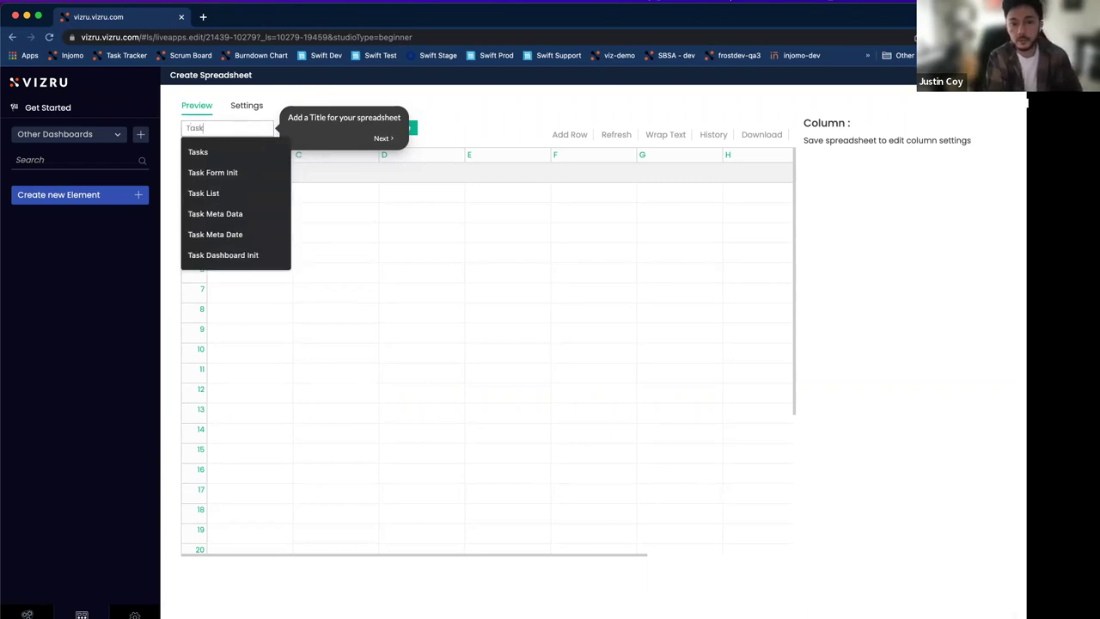
{"action": "left_click", "coordinate": [381, 137]}
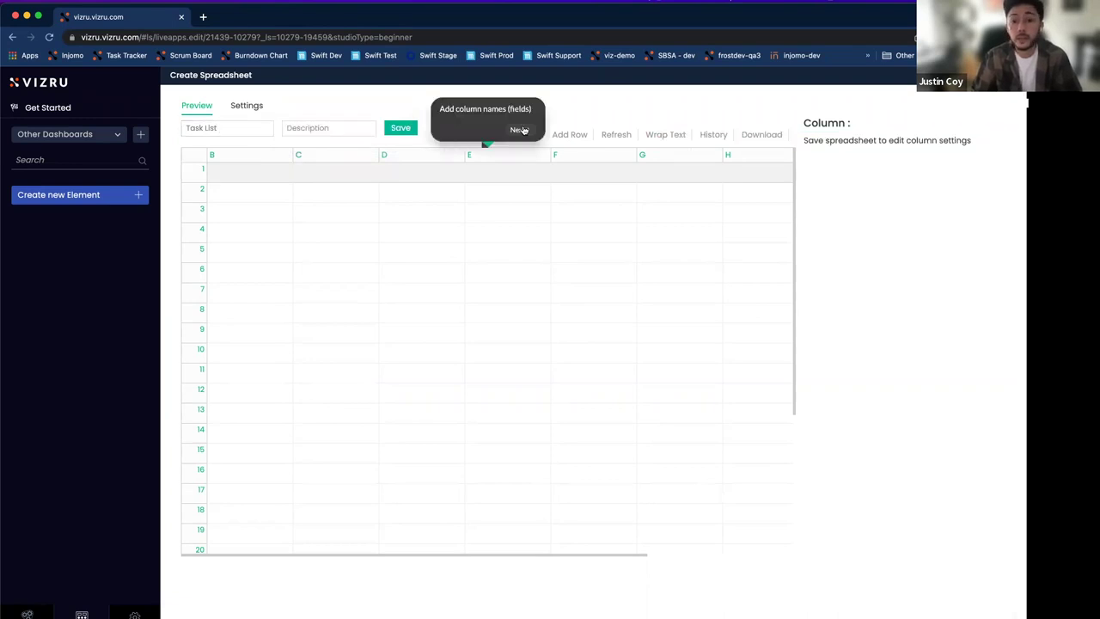
Step: Enter the column names TaskID, TaskName and TaskType in row 1, columns B to D
{"action": "left_click", "coordinate": [272, 176]}
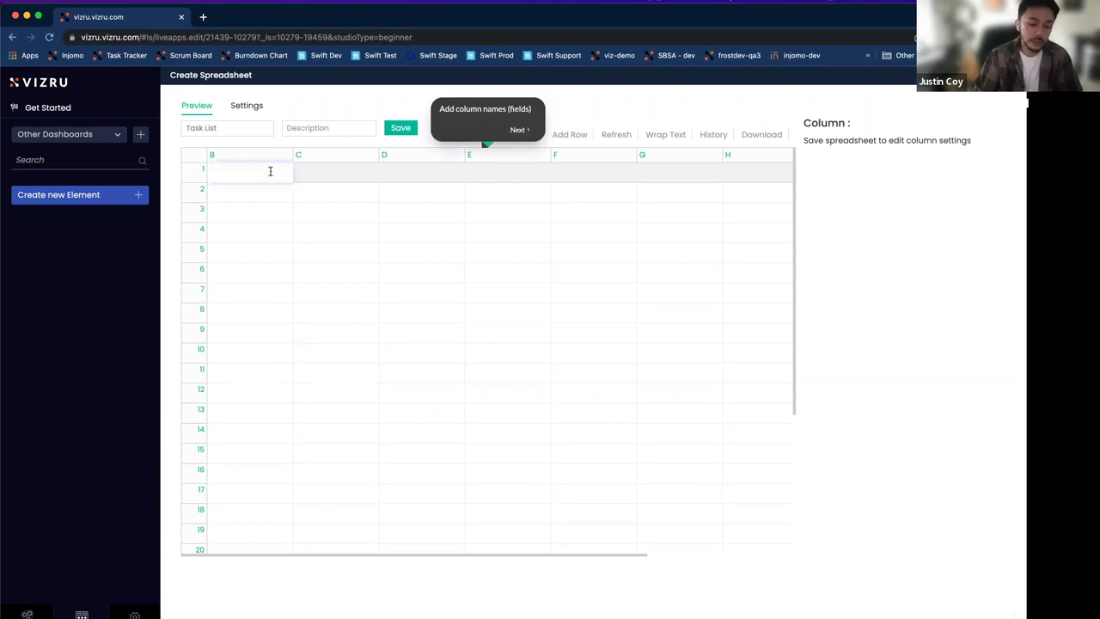
{"action": "type", "text": "TaskID"}
{"action": "key", "text": "Tab"}
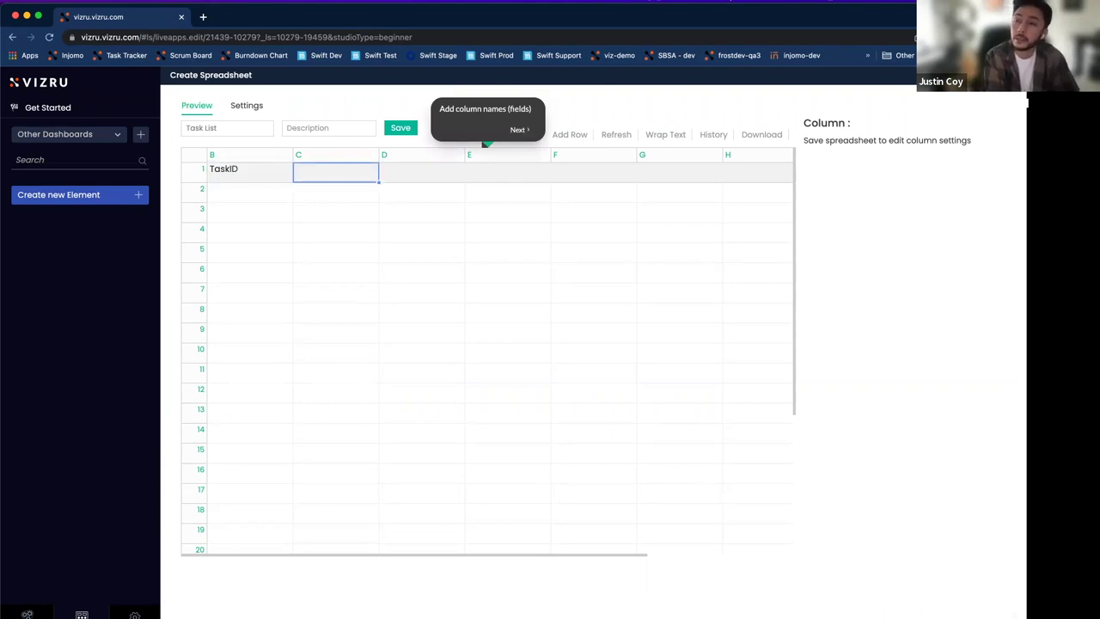
{"action": "type", "text": "TaskNa"}
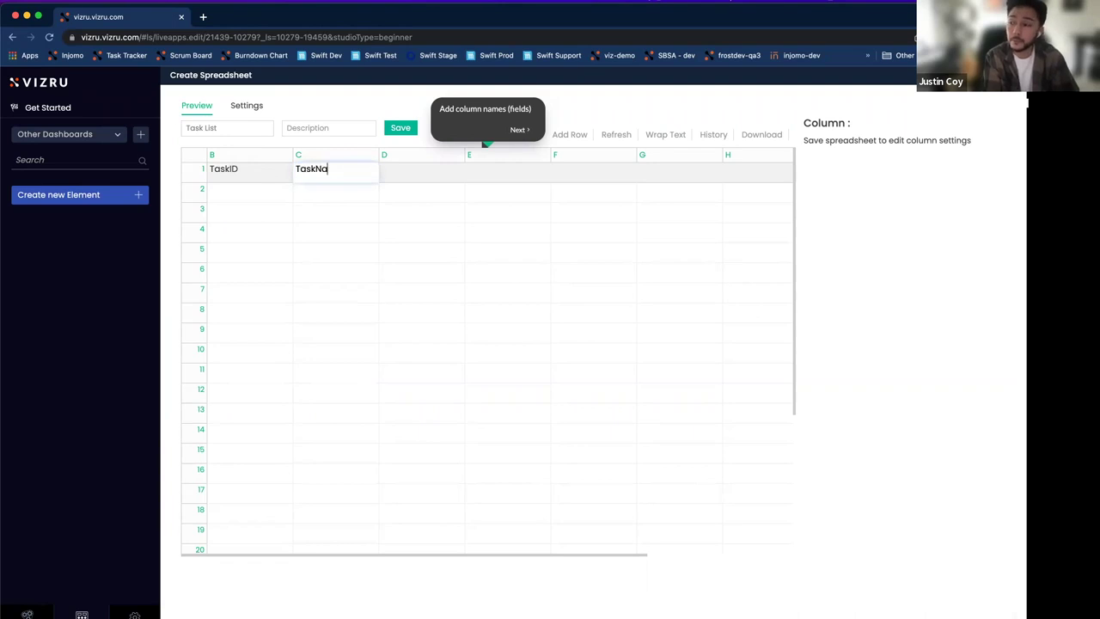
{"action": "type", "text": "me"}
{"action": "key", "text": "Tab"}
{"action": "type", "text": "Task"}
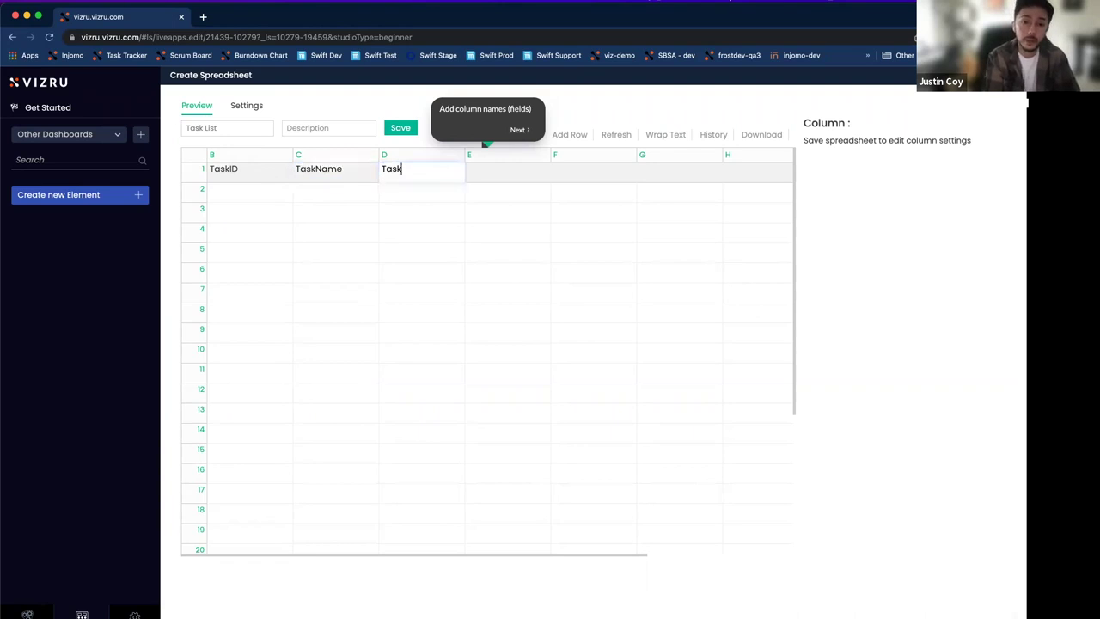
{"action": "type", "text": "Type"}
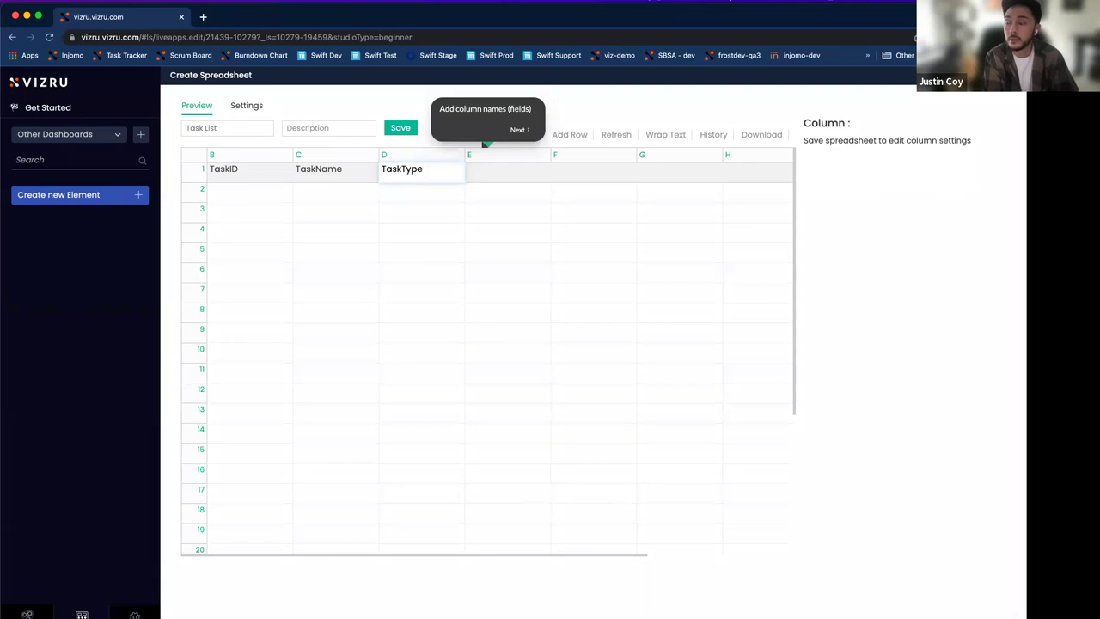
{"action": "key", "text": "Tab"}
Step: Enter the column names DeadLine, Owner and Priority in row 1, columns E to G
{"action": "type", "text": "Deal"}
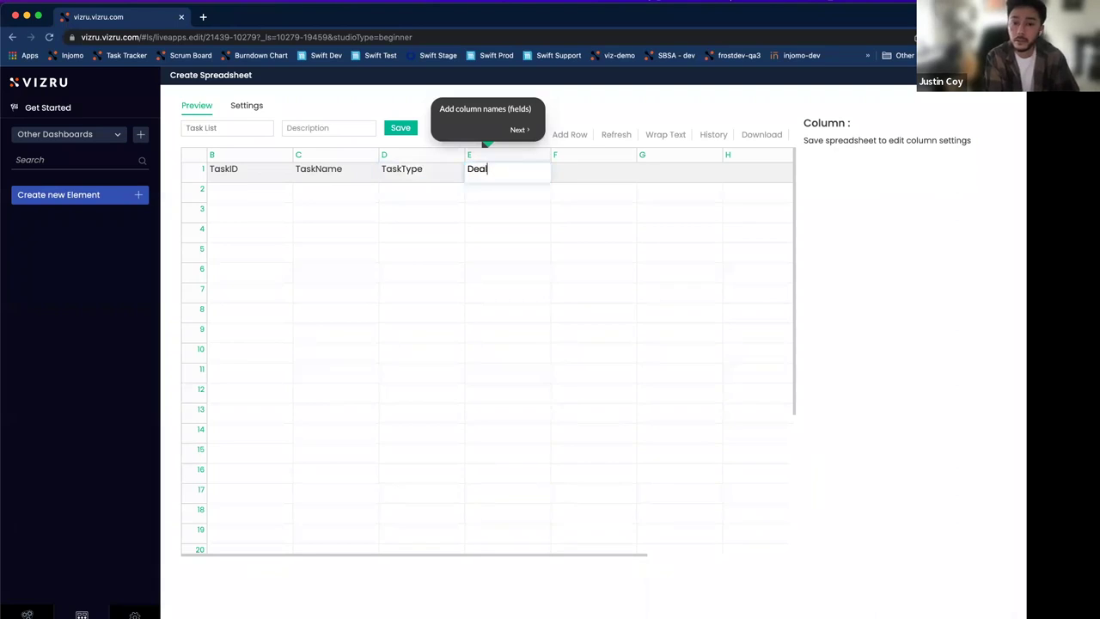
{"action": "key", "text": "BackSpace"}
{"action": "type", "text": "dLine"}
{"action": "key", "text": "Tab"}
{"action": "type", "text": "Onw"}
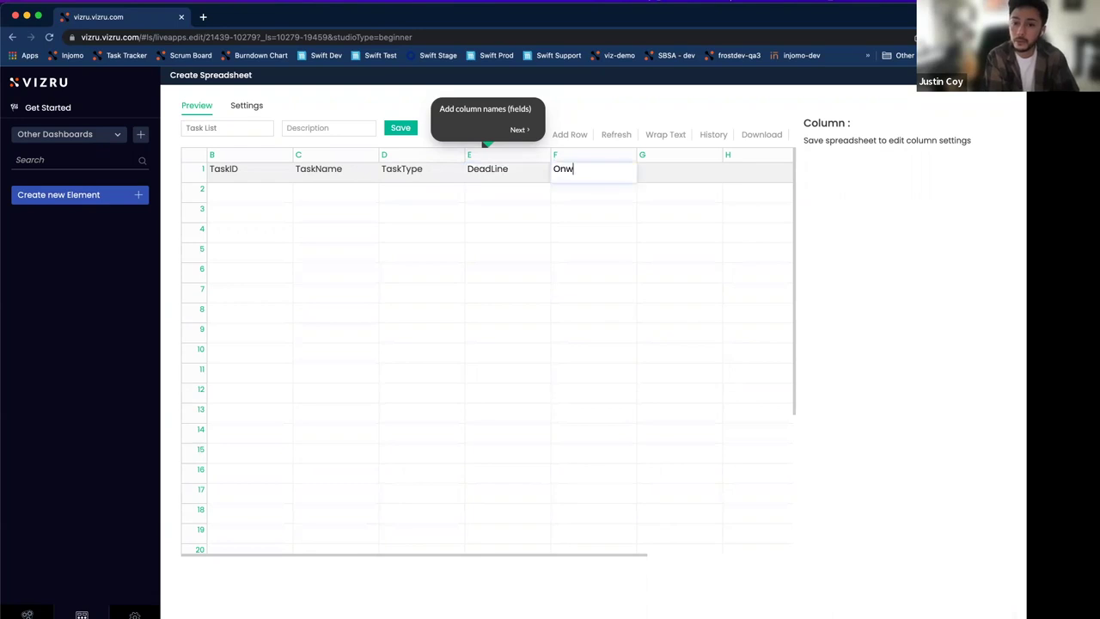
{"action": "key", "text": "BackSpace"}
{"action": "key", "text": "BackSpace"}
{"action": "type", "text": "wner"}
{"action": "key", "text": "Tab"}
{"action": "type", "text": "Prio"}
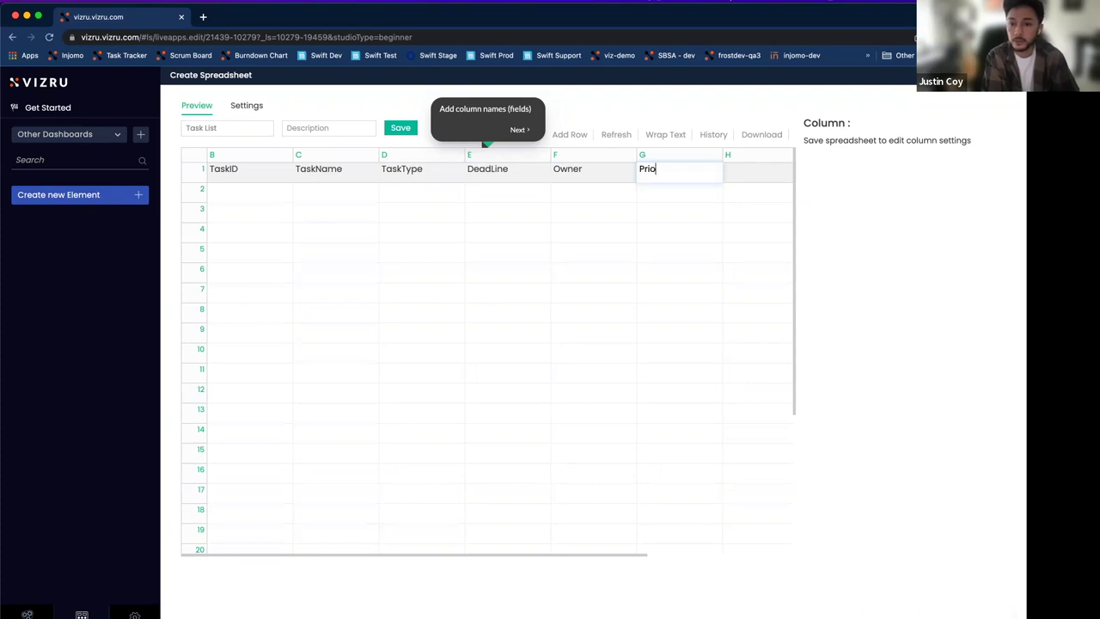
{"action": "type", "text": "rity"}
{"action": "key", "text": "Tab"}
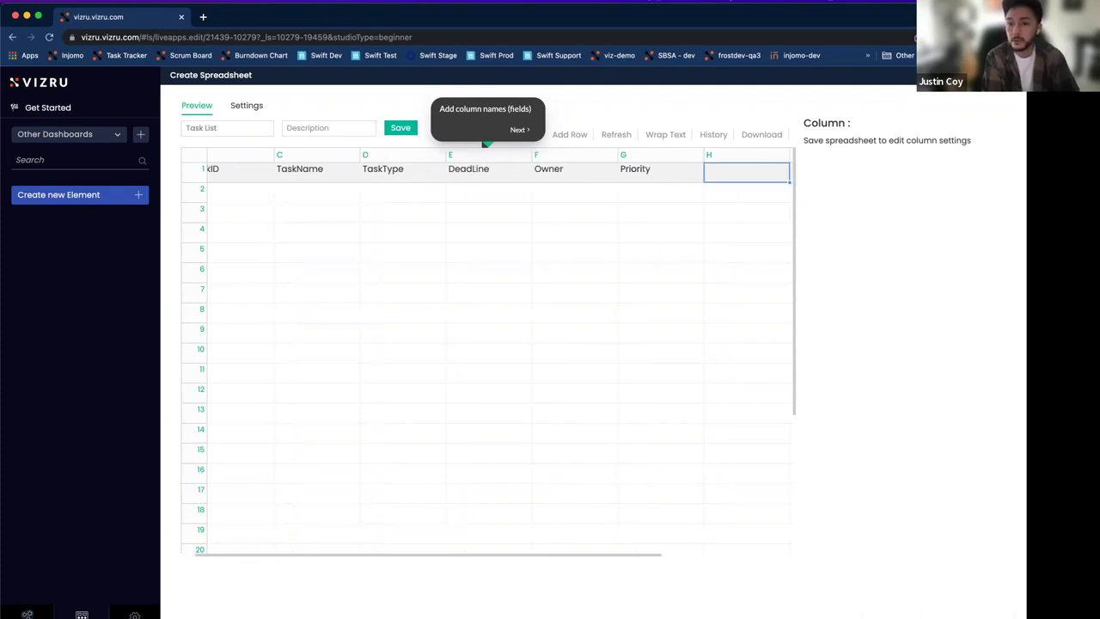
Step: Enter the column names CreatedDate, ETATargetDate and Status in row 1, columns H to J
{"action": "type", "text": "CreatedDate"}
{"action": "key", "text": "Tab"}
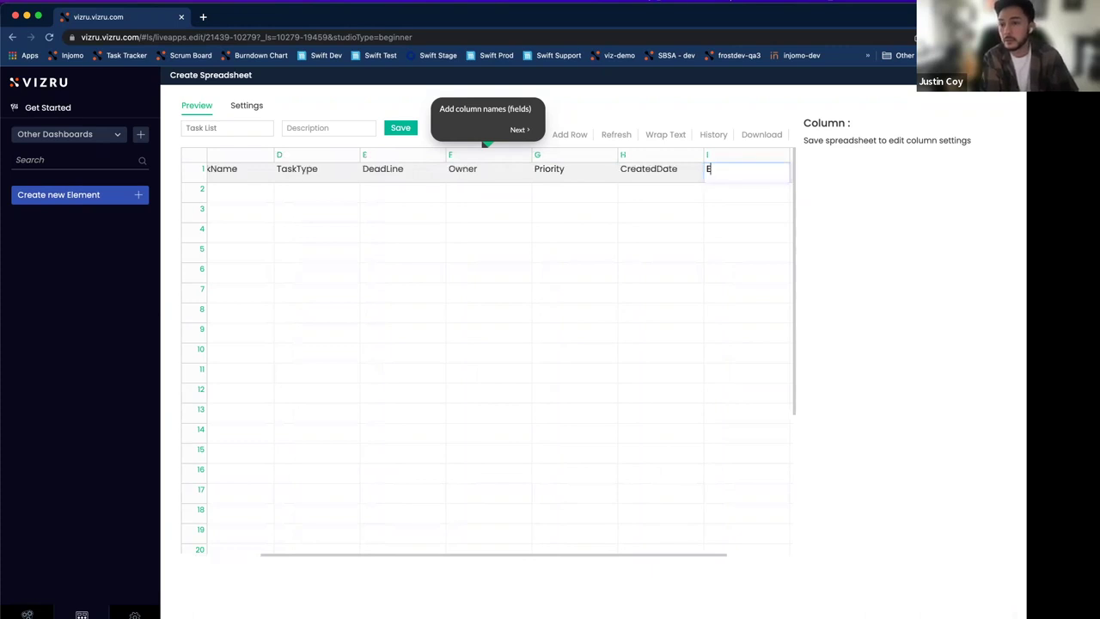
{"action": "type", "text": "ETATargetDate"}
{"action": "key", "text": "Tab"}
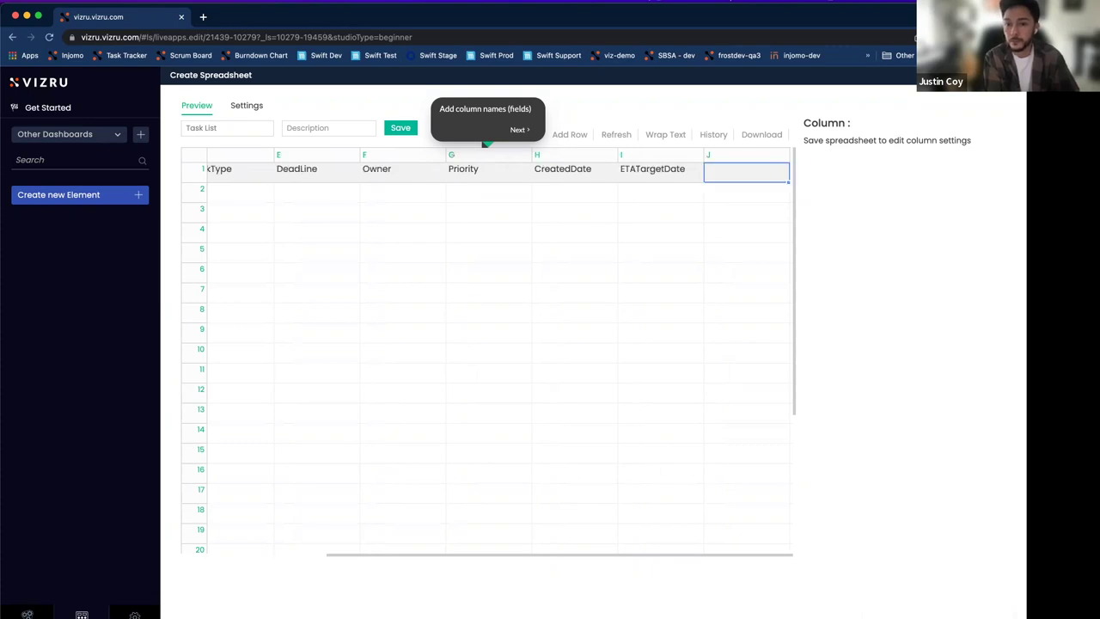
{"action": "type", "text": "Status"}
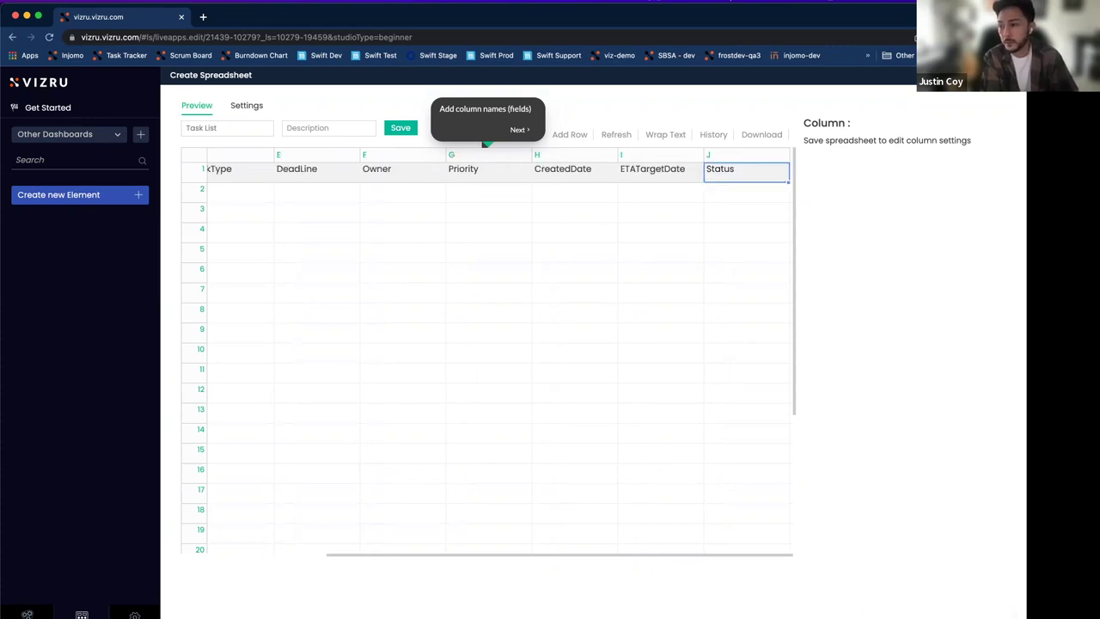
Step: Insert an empty column to the right of Status and another one to the left of empty column K
{"action": "right_click", "coordinate": [740, 178]}
{"action": "left_click", "coordinate": [764, 212]}
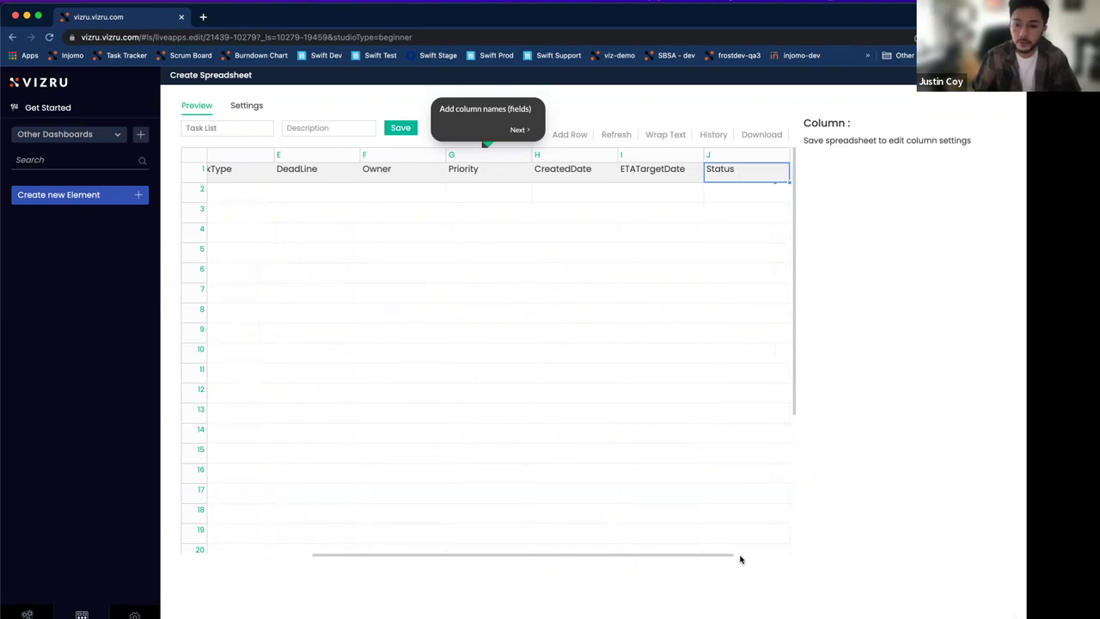
{"action": "scroll", "coordinate": [738, 556], "scroll_direction": "right", "scroll_amount": 2}
{"action": "right_click", "coordinate": [755, 179]}
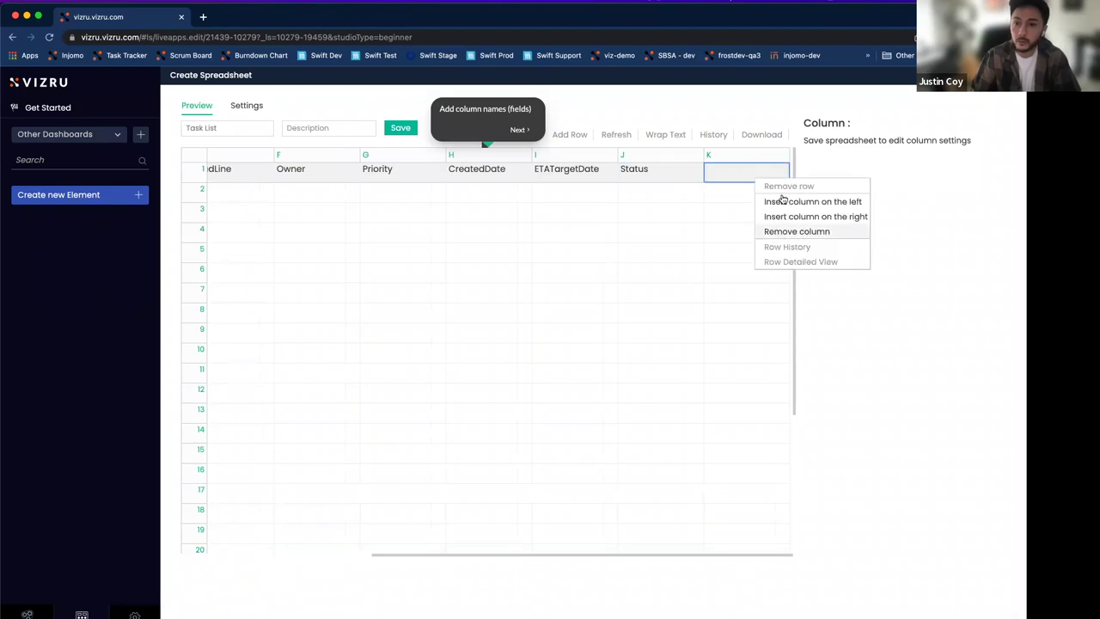
{"action": "left_click", "coordinate": [782, 199]}
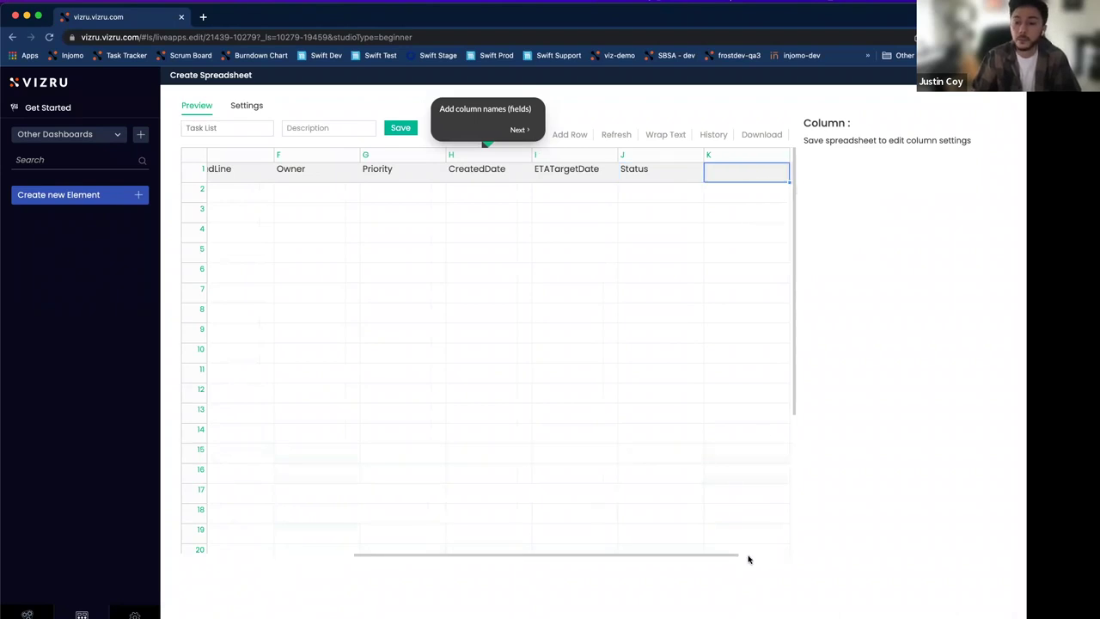
Step: Enter the column names FileUpload and FileID in row 1, columns K and L
{"action": "scroll", "coordinate": [747, 558], "scroll_direction": "right", "scroll_amount": 2}
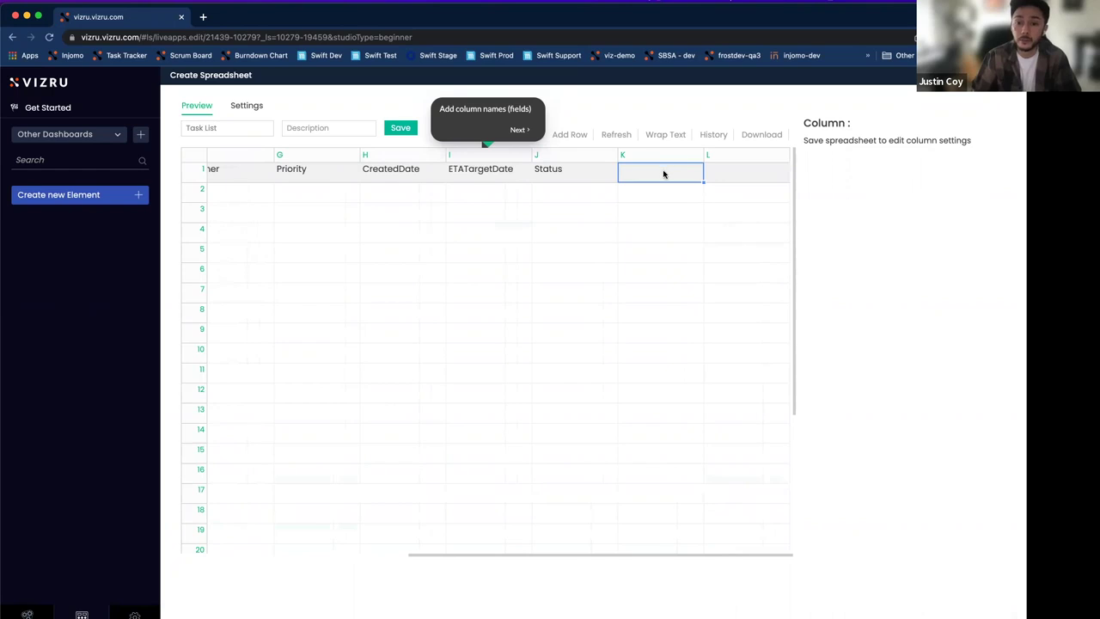
{"action": "double_click", "coordinate": [664, 175]}
{"action": "type", "text": "File"}
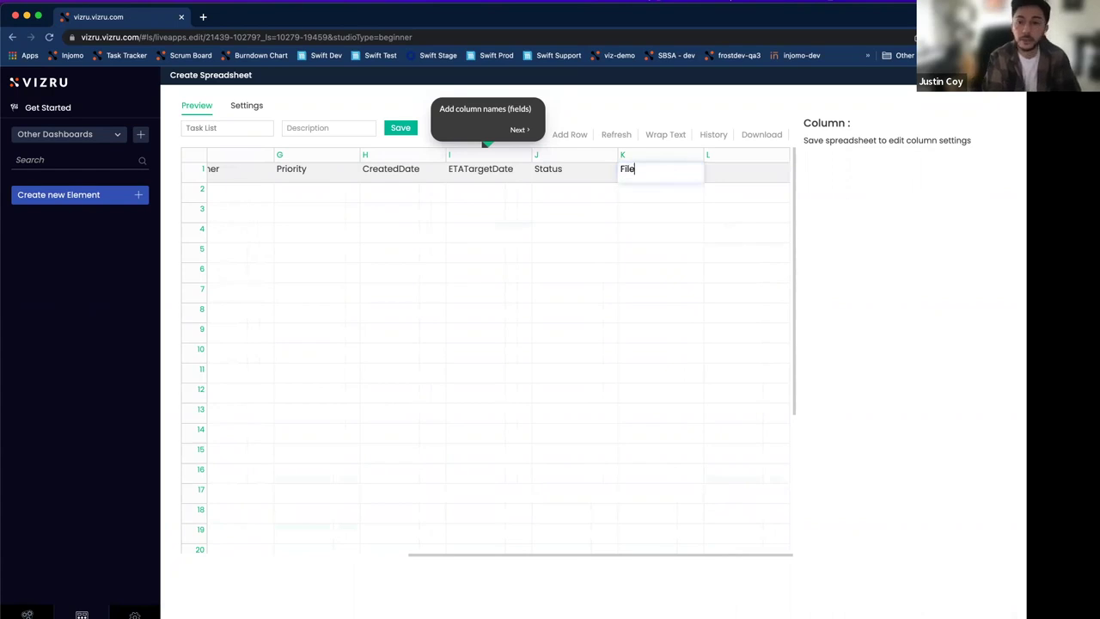
{"action": "key", "text": "Tab"}
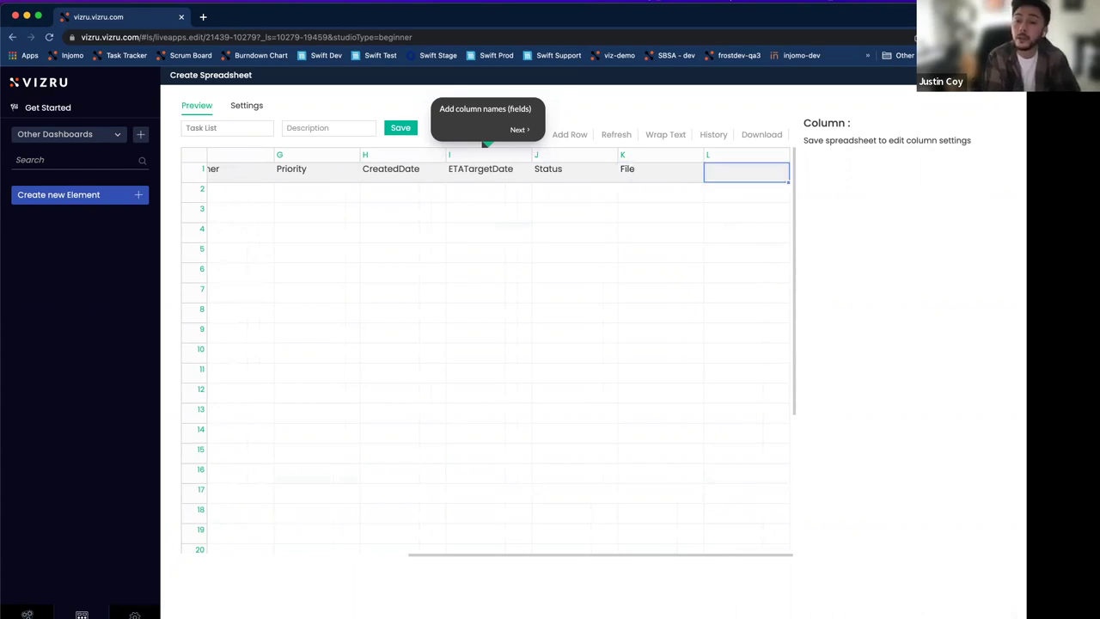
{"action": "left_click", "coordinate": [672, 168]}
{"action": "double_click", "coordinate": [674, 168]}
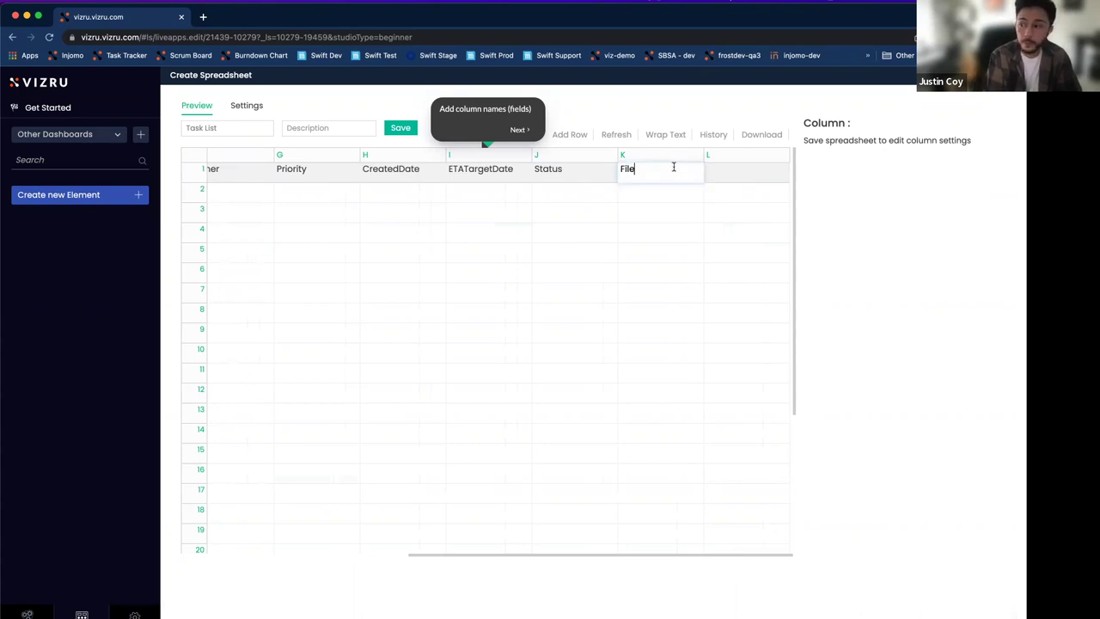
{"action": "type", "text": "Upload"}
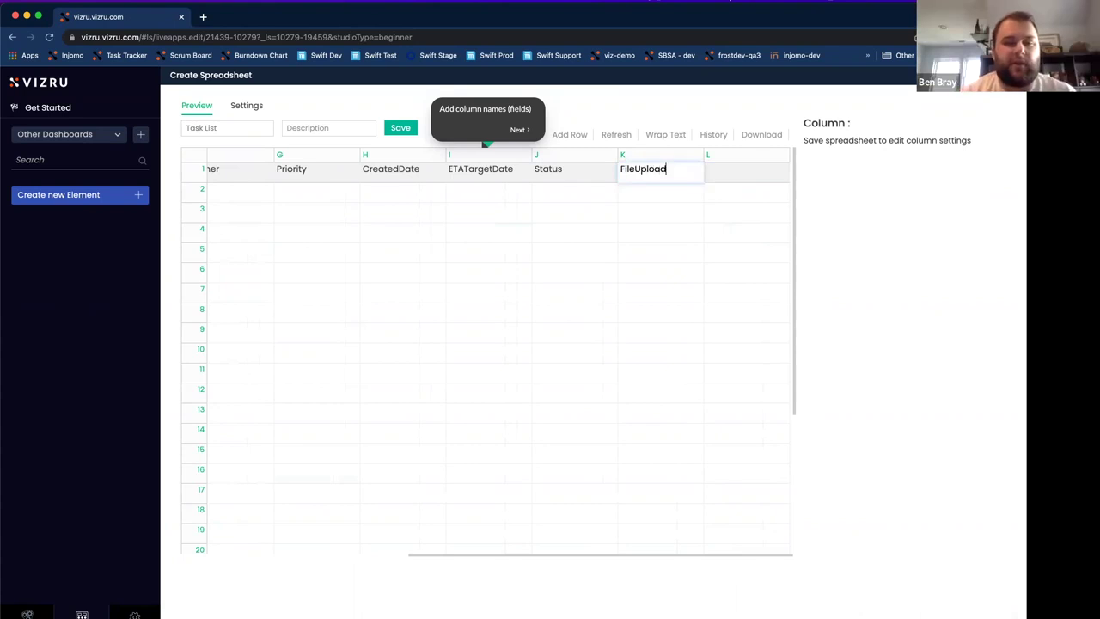
{"action": "key", "text": "Tab"}
{"action": "type", "text": "FileID"}
{"action": "key", "text": "Return"}
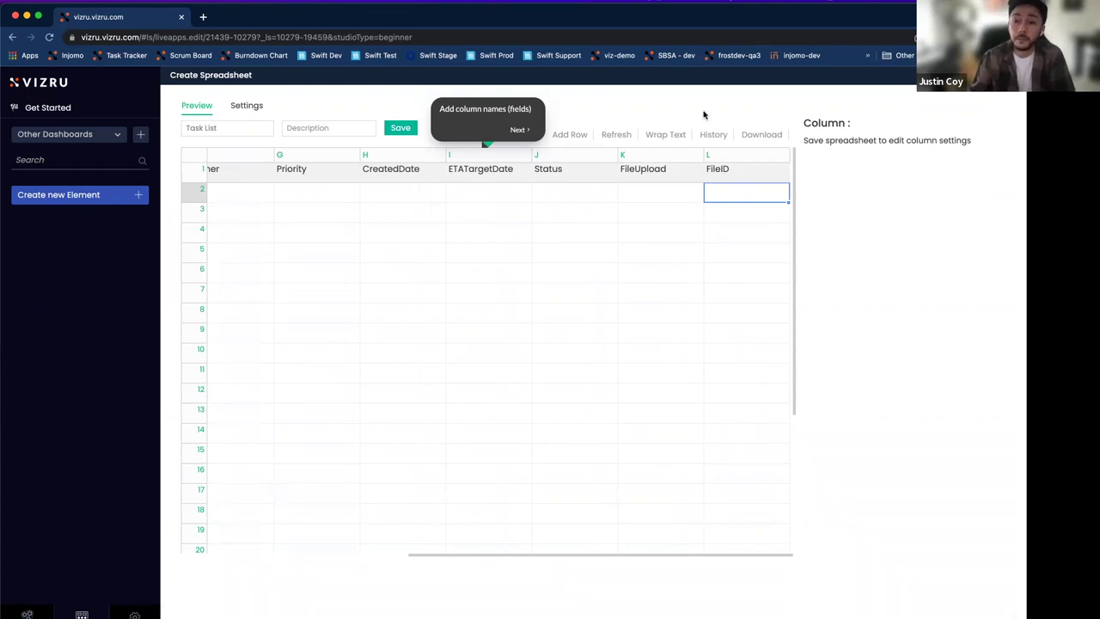
Step: Finish the tour's column-name and save hints, save the Task List spreadsheet and dismiss the notification
{"action": "left_click", "coordinate": [402, 556]}
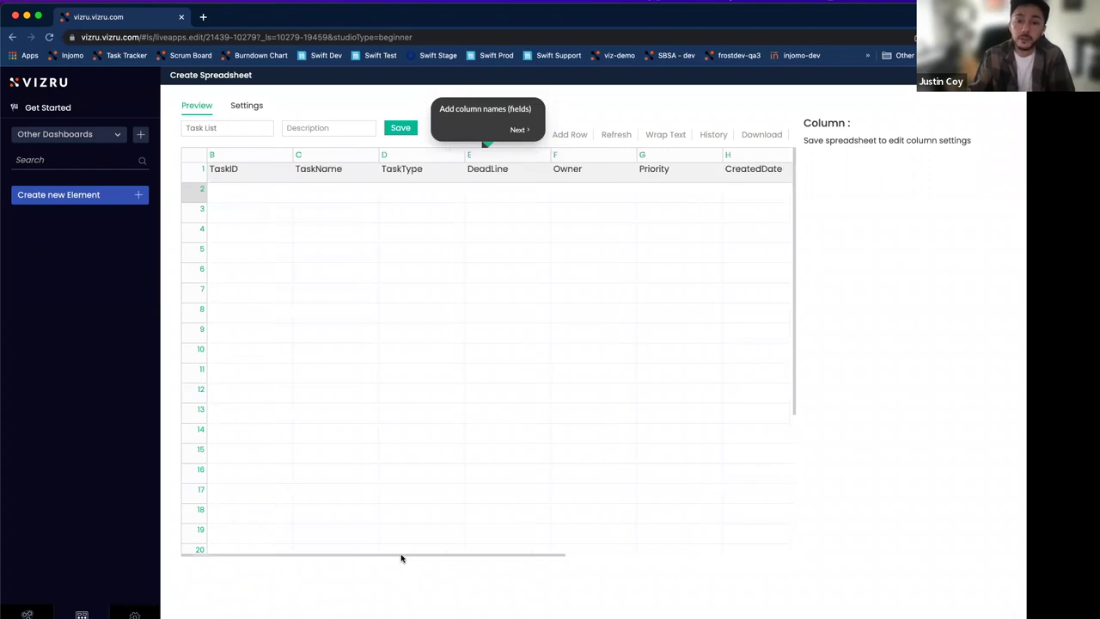
{"action": "scroll", "coordinate": [399, 556], "scroll_direction": "right", "scroll_amount": 5}
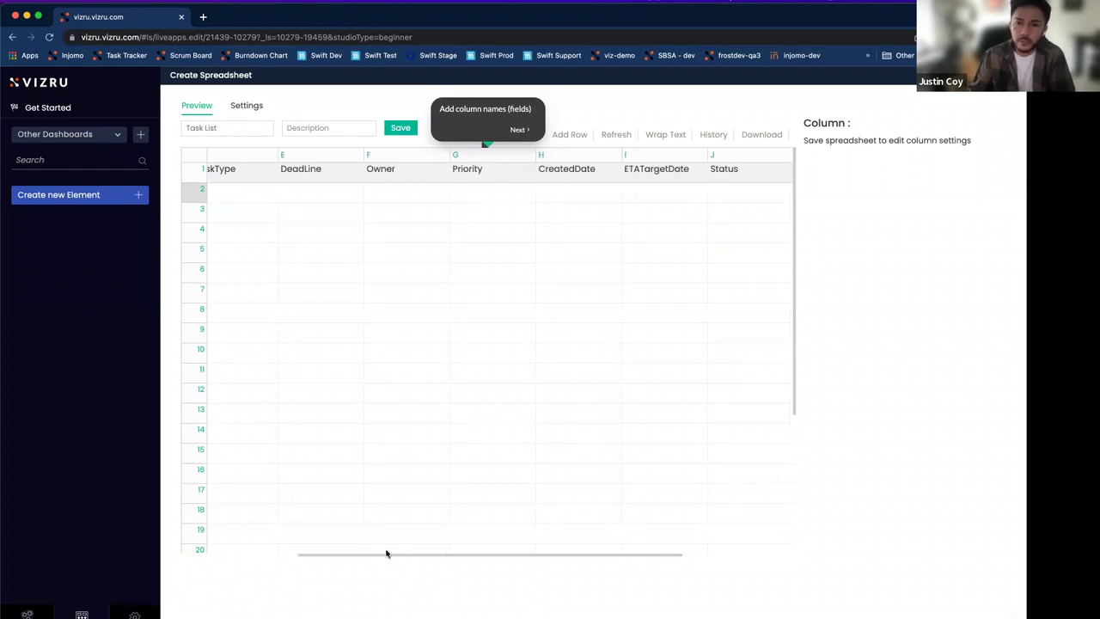
{"action": "left_click", "coordinate": [523, 111]}
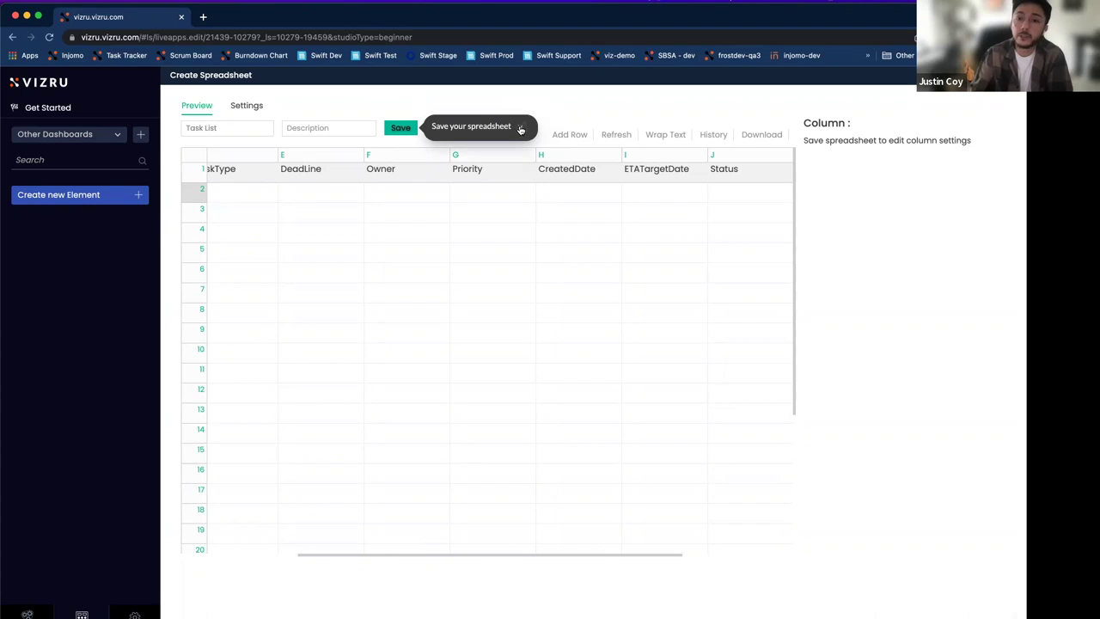
{"action": "left_click", "coordinate": [520, 127]}
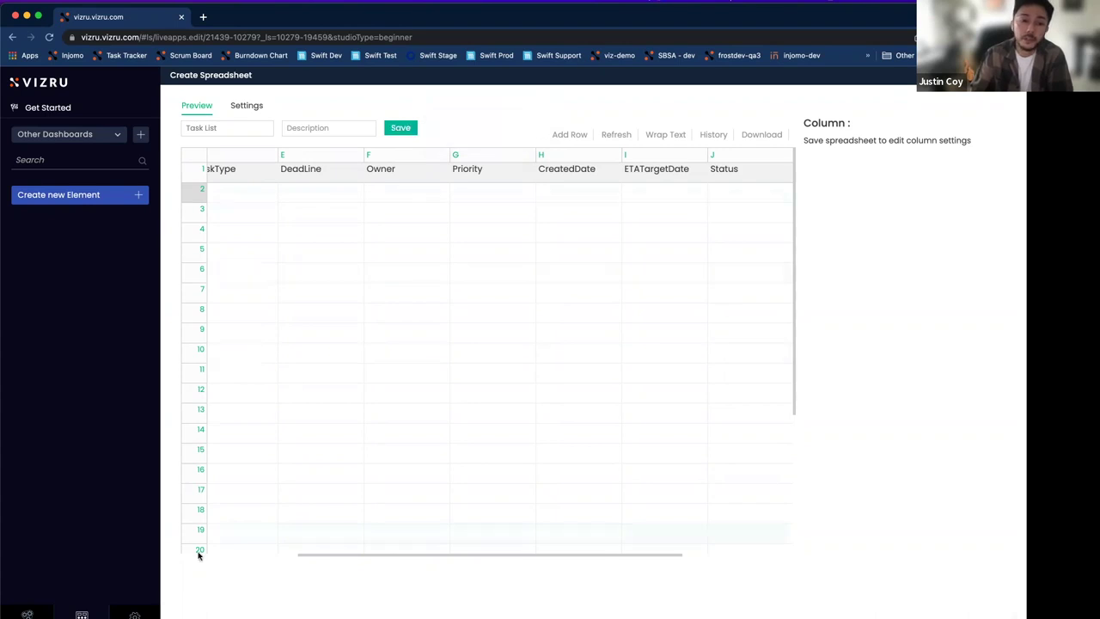
{"action": "scroll", "coordinate": [217, 550], "scroll_direction": "left", "scroll_amount": 5}
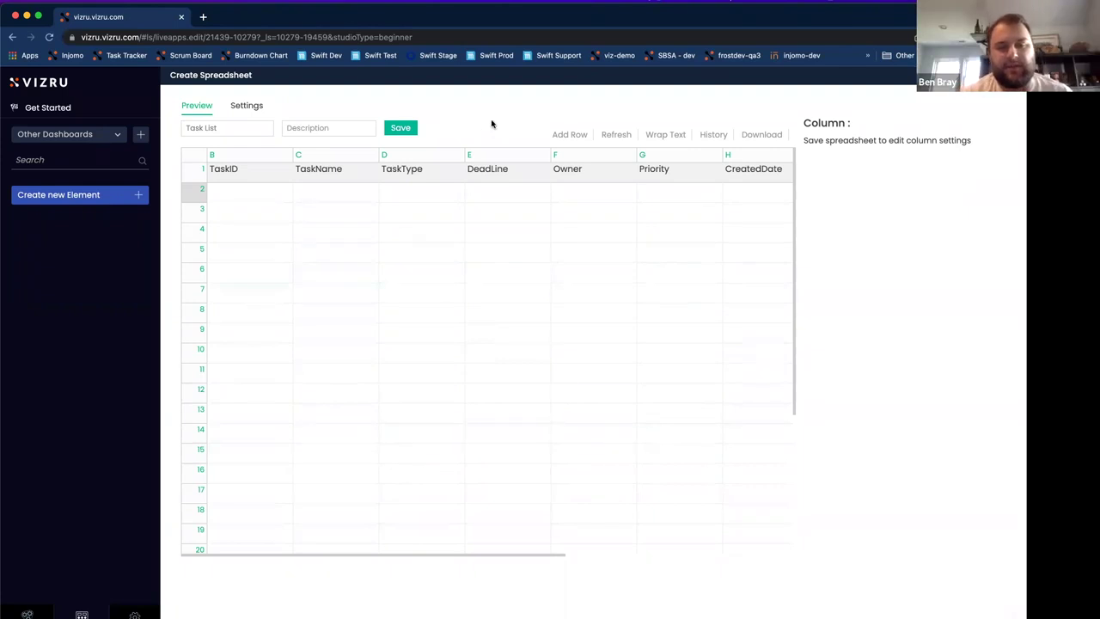
{"action": "left_click", "coordinate": [406, 127]}
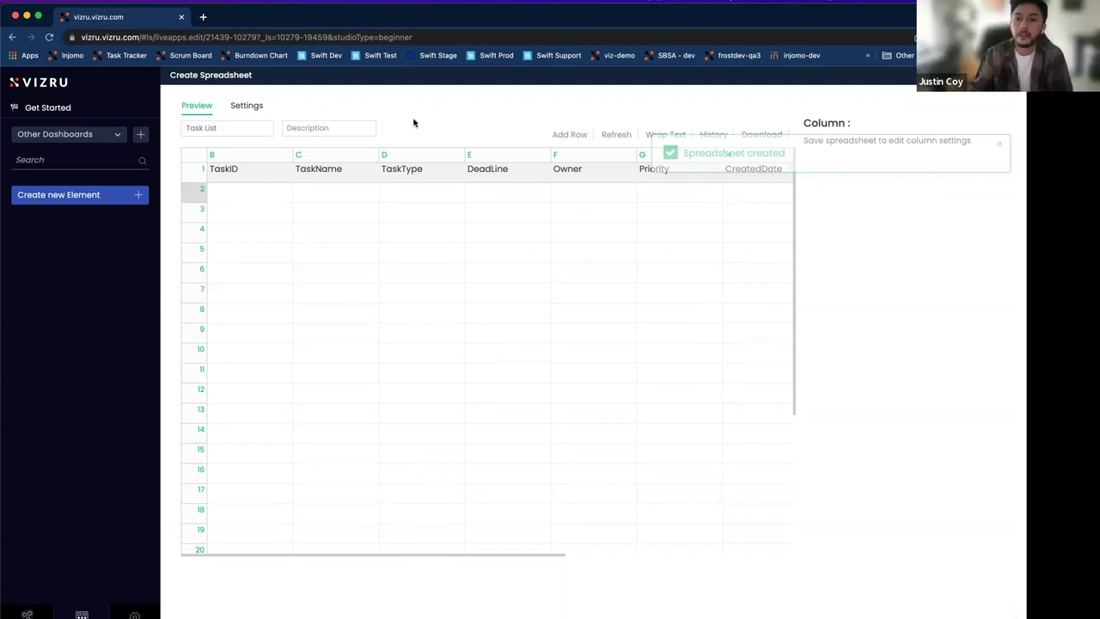
{"action": "left_click", "coordinate": [999, 143]}
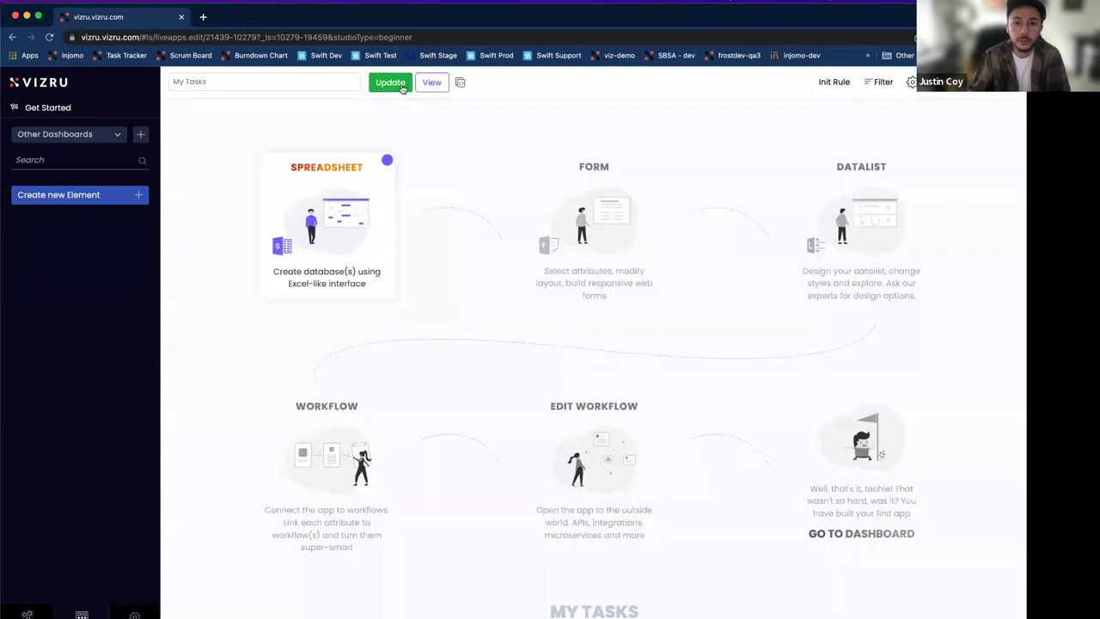
Step: Update the My Tasks app and open its Task List spreadsheet
{"action": "left_click", "coordinate": [402, 86]}
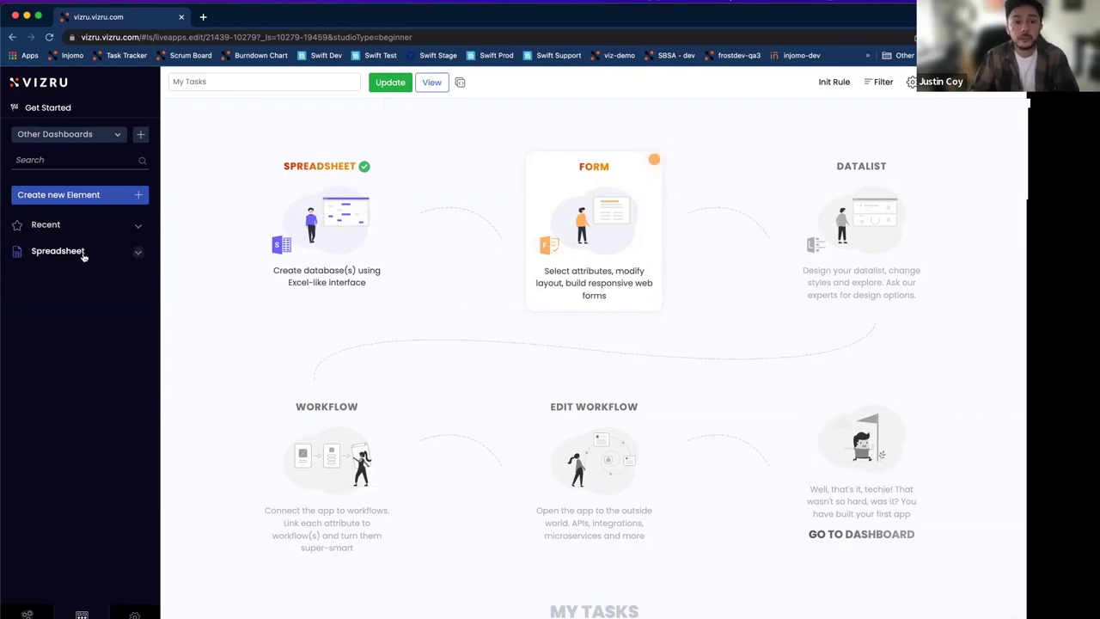
{"action": "left_click", "coordinate": [77, 252]}
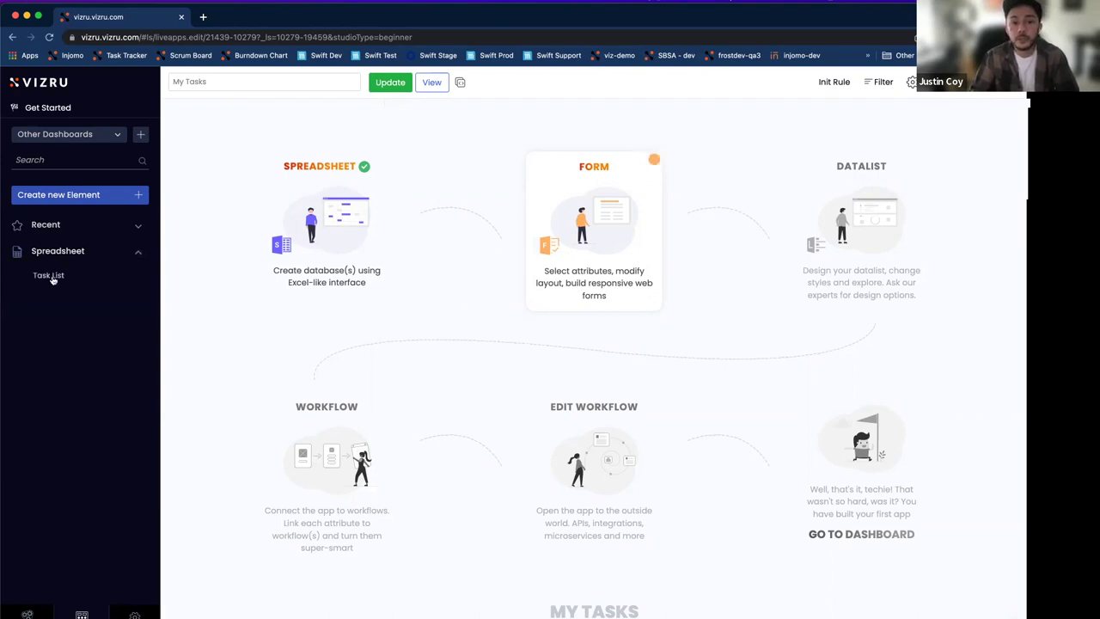
{"action": "left_click", "coordinate": [50, 275]}
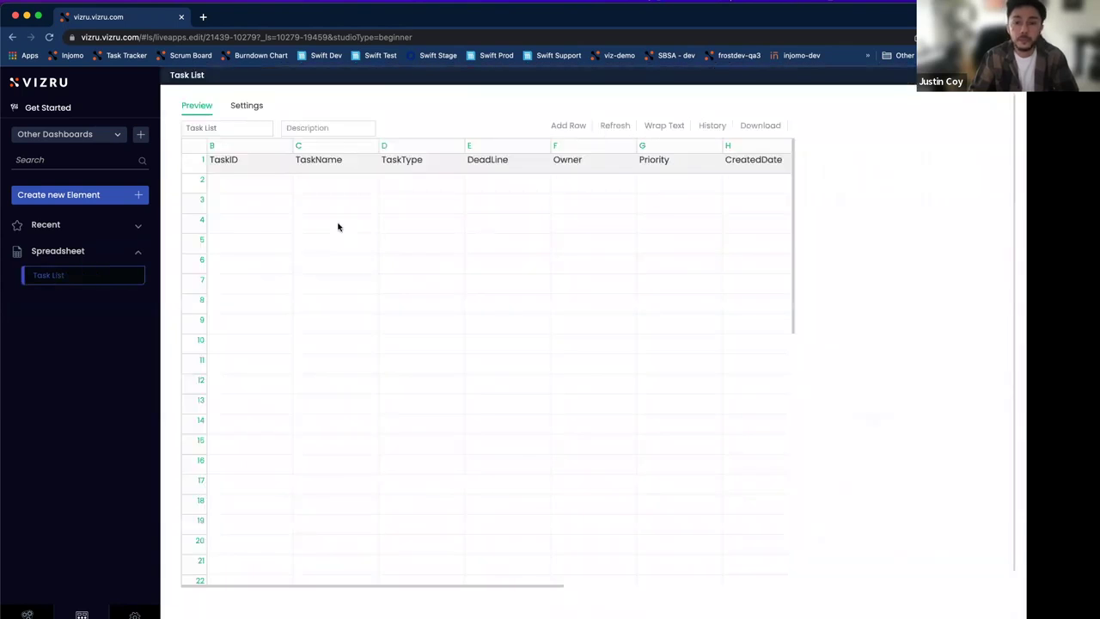
Step: Examine the available datatype options for the TaskID column without changing the selection
{"action": "left_click", "coordinate": [256, 169]}
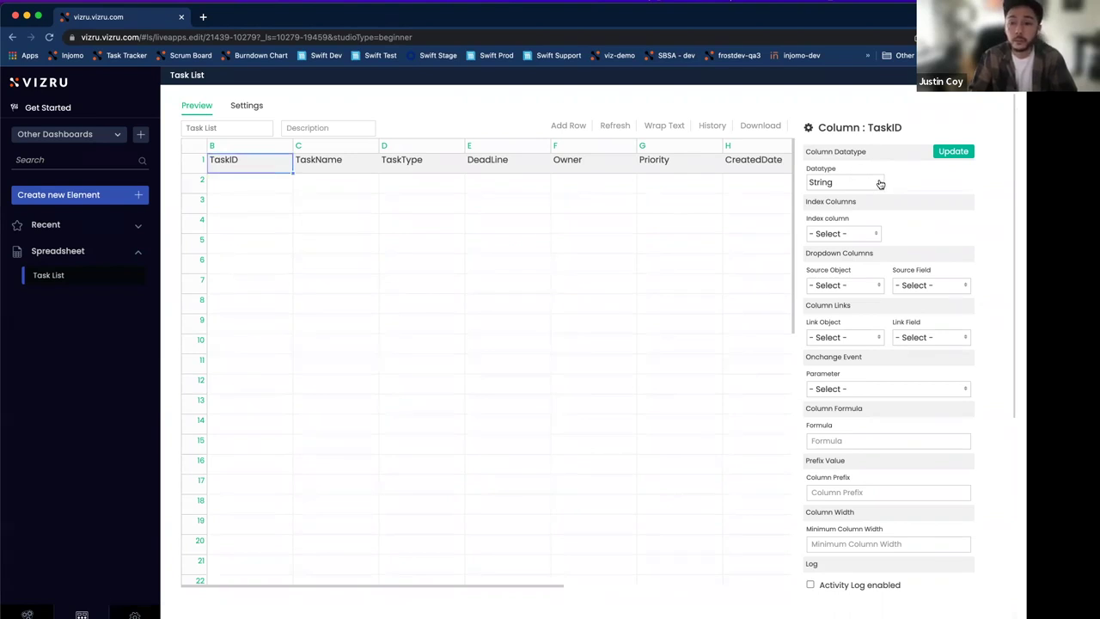
{"action": "left_click", "coordinate": [877, 189]}
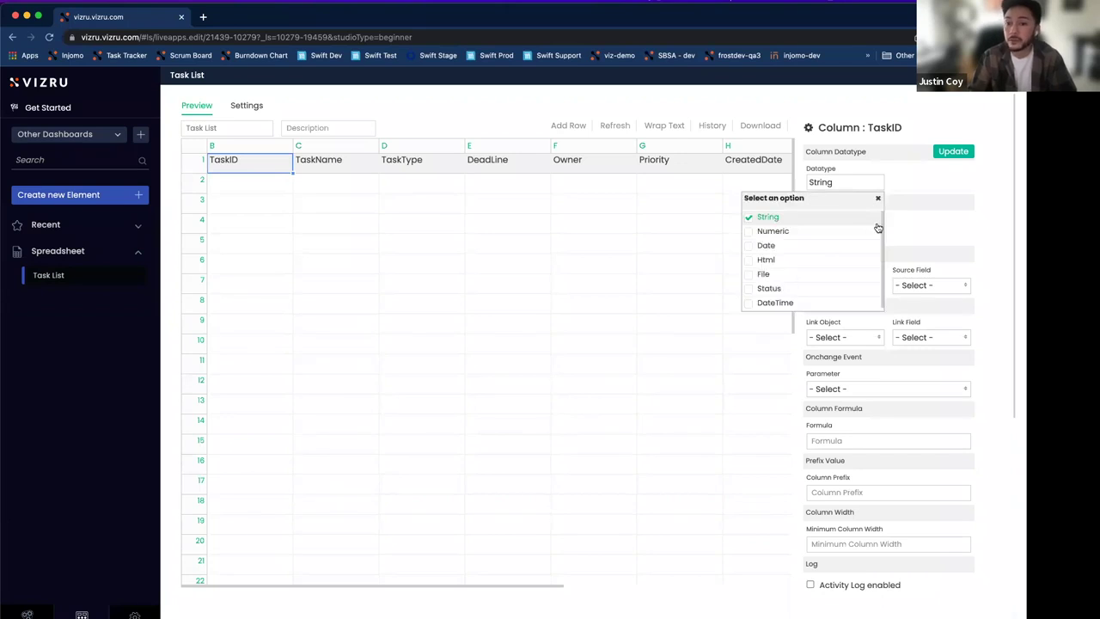
{"action": "left_click", "coordinate": [947, 211]}
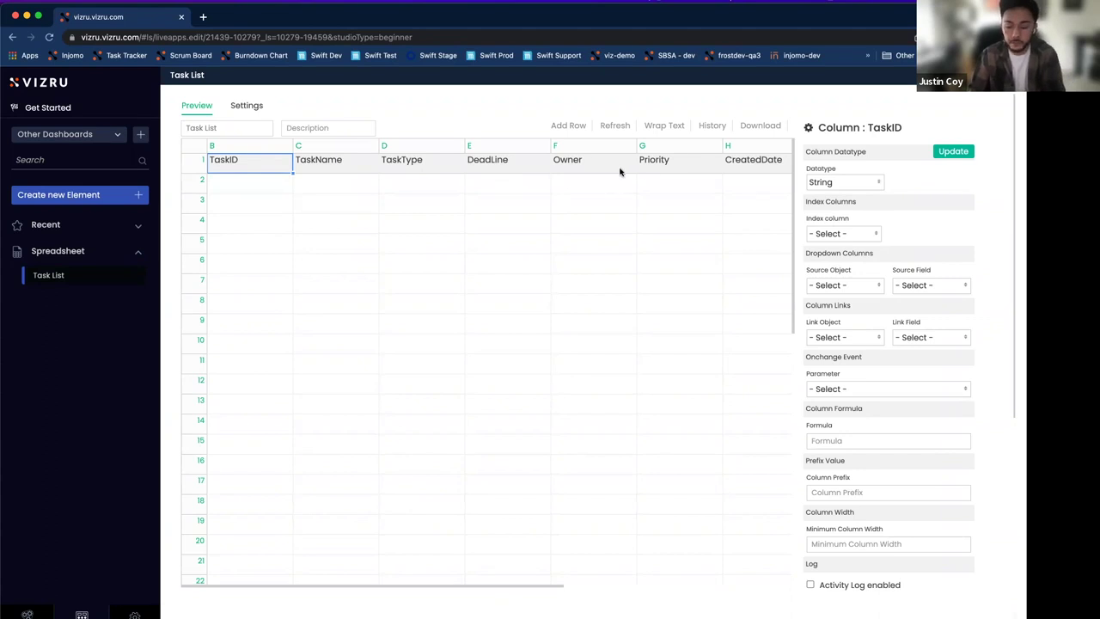
Step: Enter the value Done in row 2 of the Status column
{"action": "left_click", "coordinate": [701, 164]}
{"action": "key", "text": "Right"}
{"action": "key", "text": "Right"}
{"action": "key", "text": "Right"}
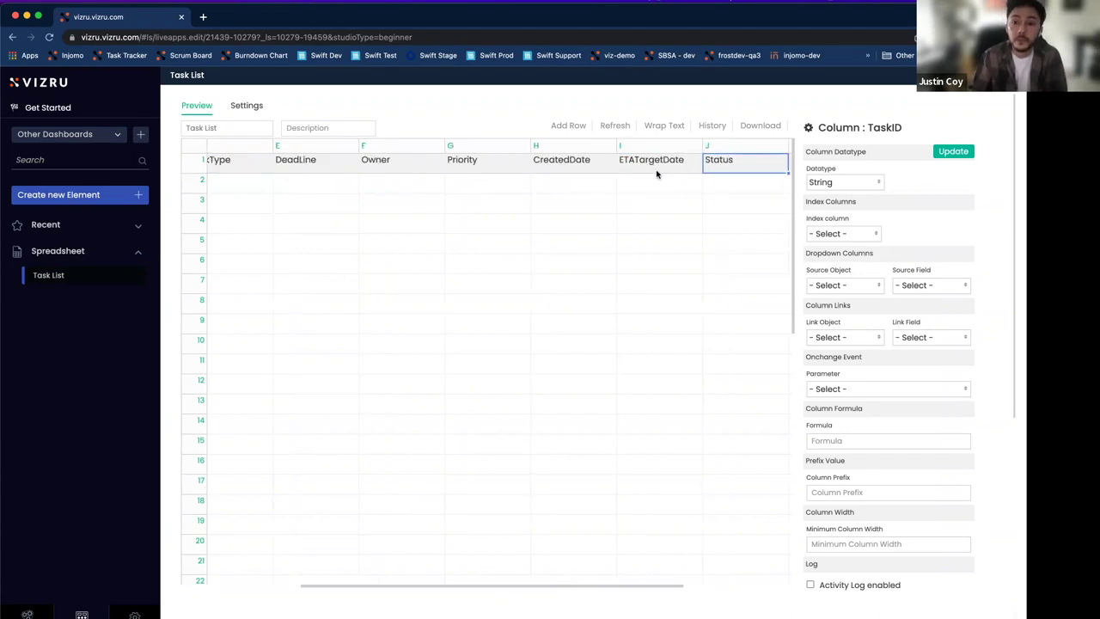
{"action": "key", "text": "Right"}
{"action": "key", "text": "Right"}
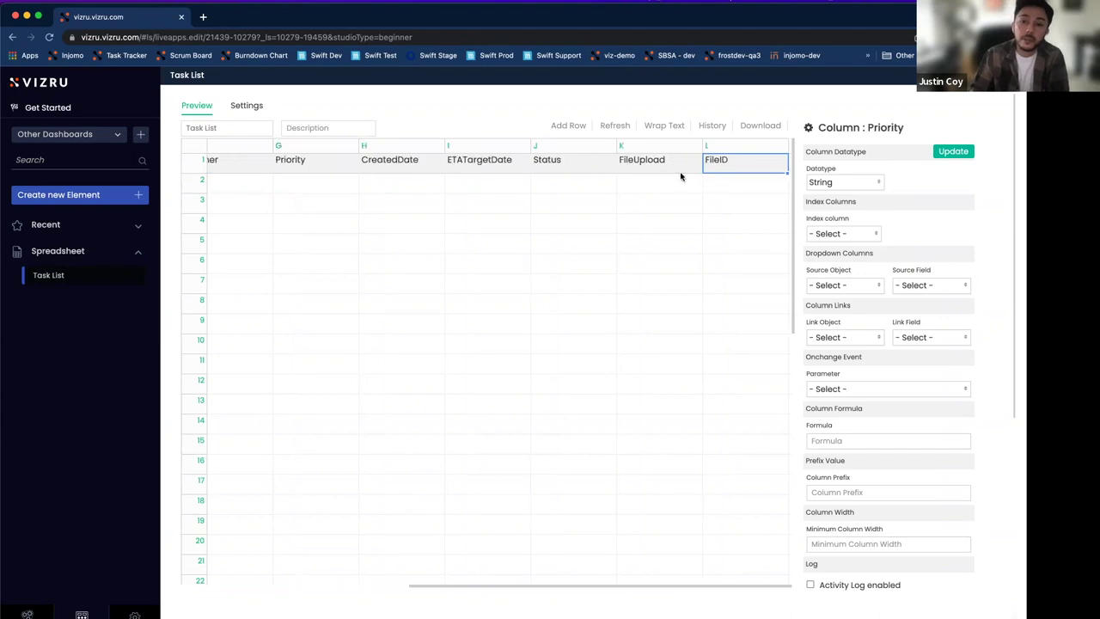
{"action": "key", "text": "Left"}
{"action": "key", "text": "Left"}
{"action": "left_click", "coordinate": [567, 186]}
{"action": "double_click", "coordinate": [566, 185]}
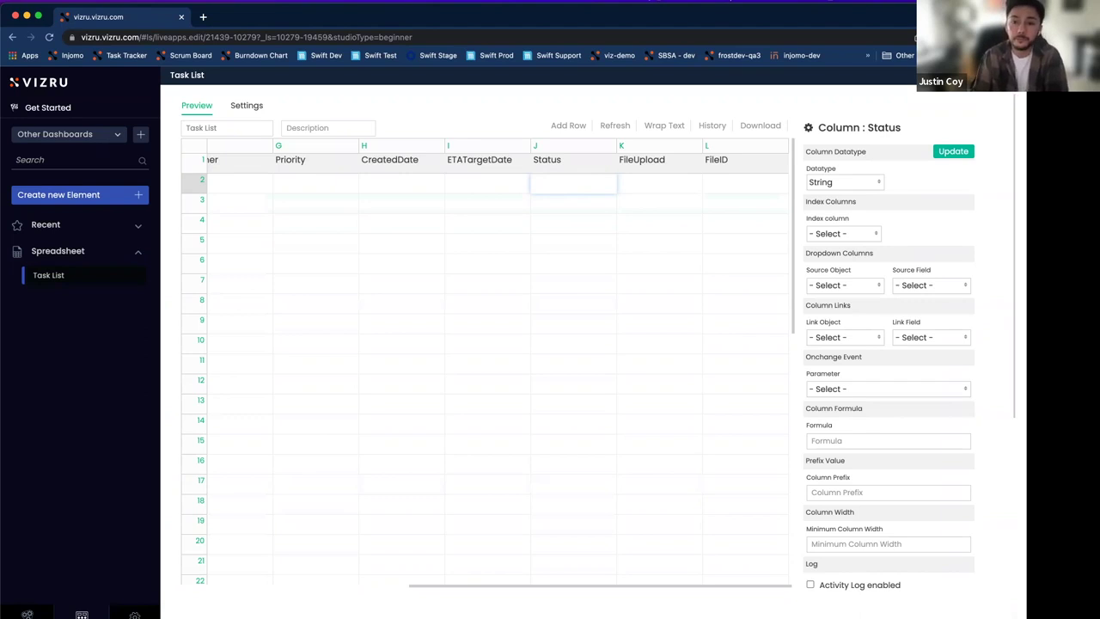
{"action": "type", "text": "Done"}
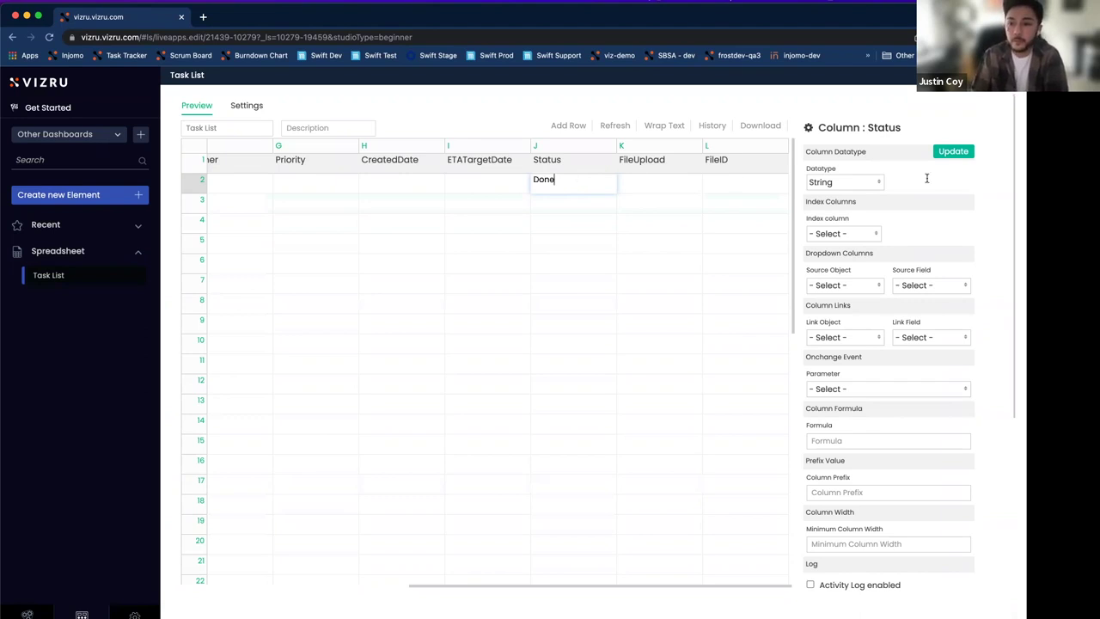
{"action": "key", "text": "Return"}
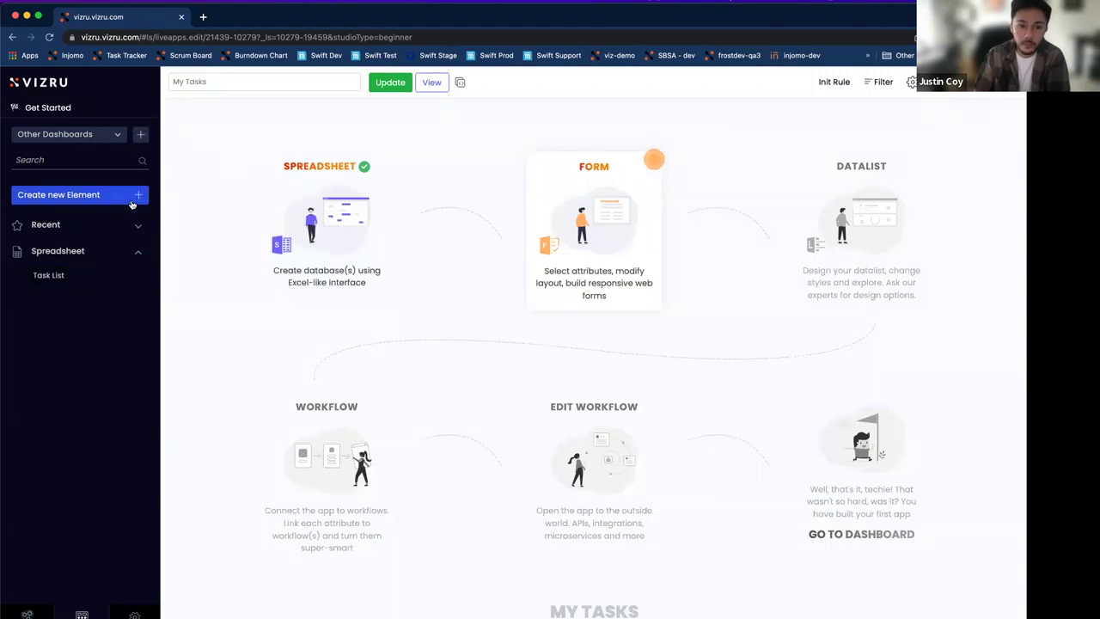
Step: Create a new spreadsheet element and name it SourceLookup
{"action": "left_click", "coordinate": [135, 197]}
{"action": "left_click", "coordinate": [63, 215]}
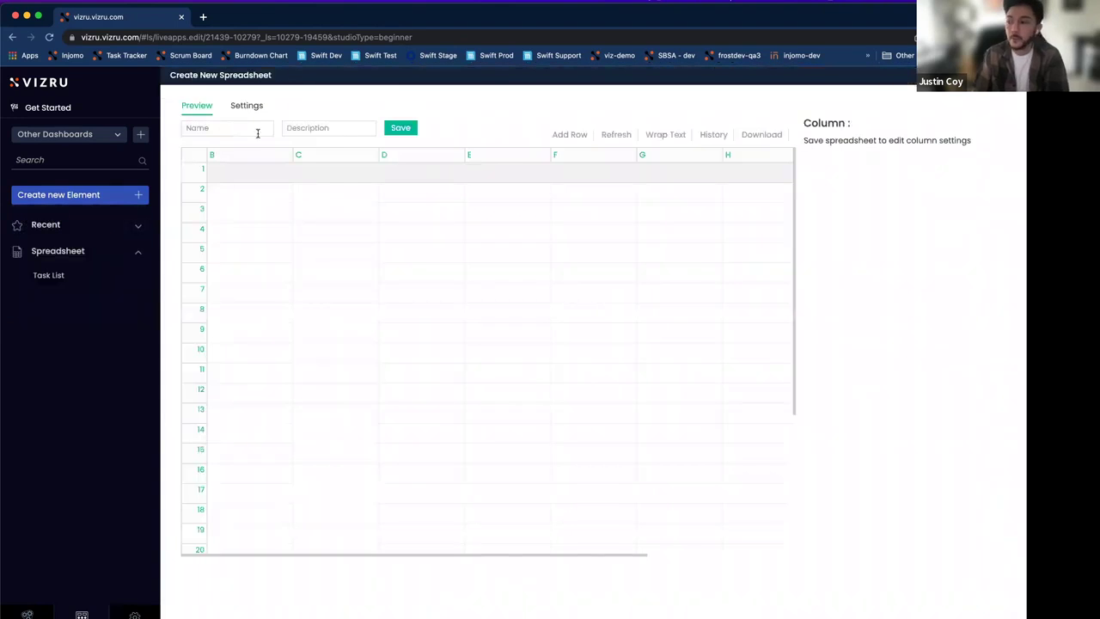
{"action": "left_click", "coordinate": [256, 133]}
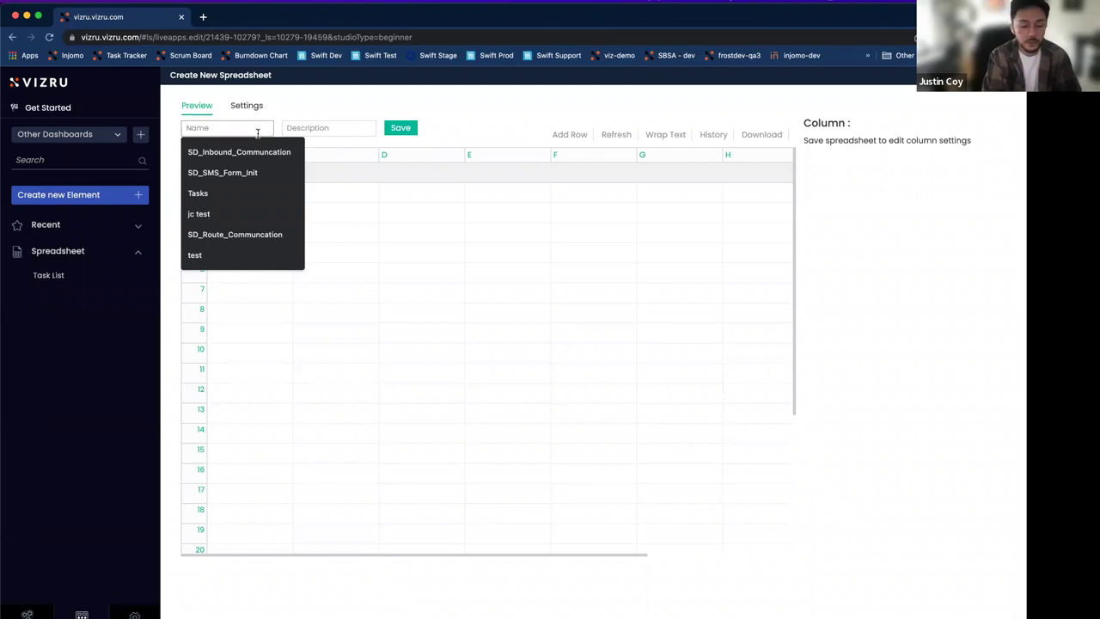
{"action": "type", "text": "Source"}
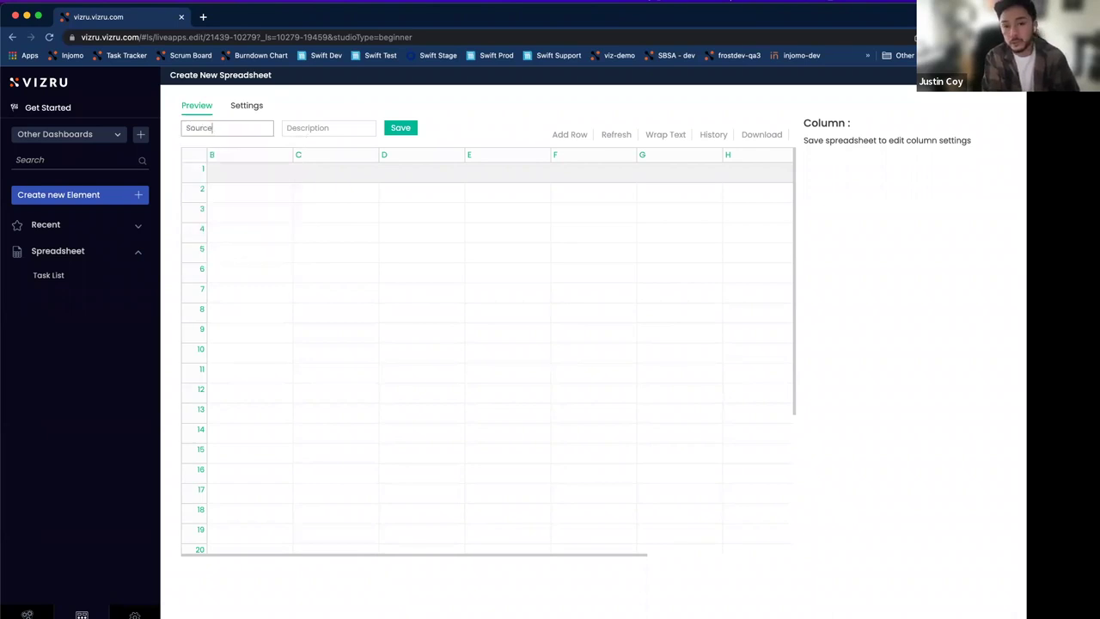
{"action": "type", "text": "Lookup"}
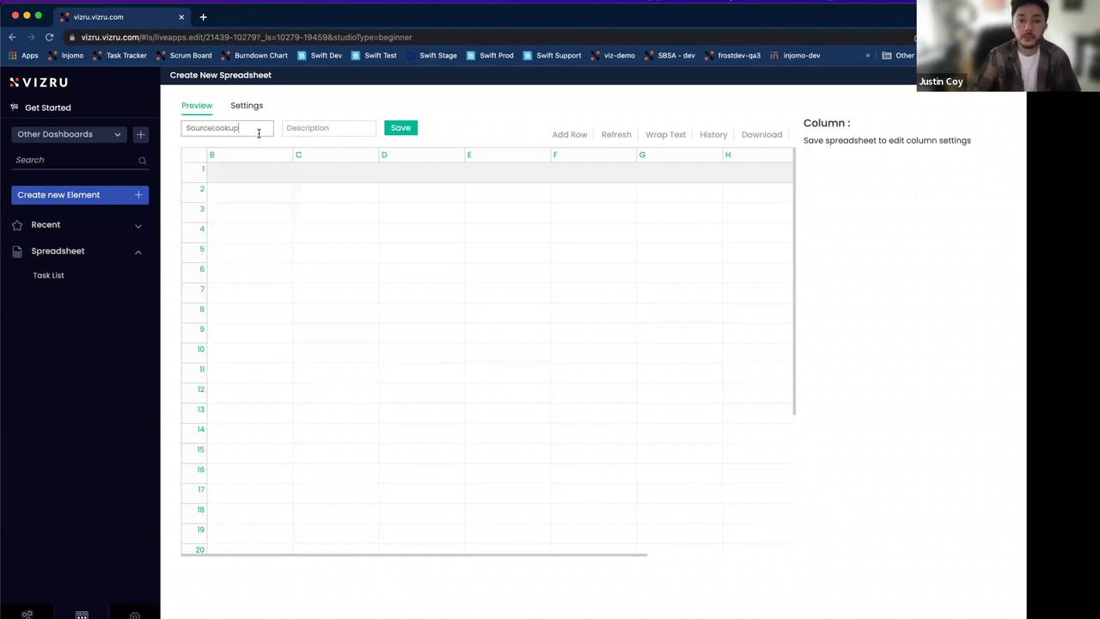
Step: Enter the column names Priority, TaskType and Status in row 1, columns B to D
{"action": "left_click", "coordinate": [243, 178]}
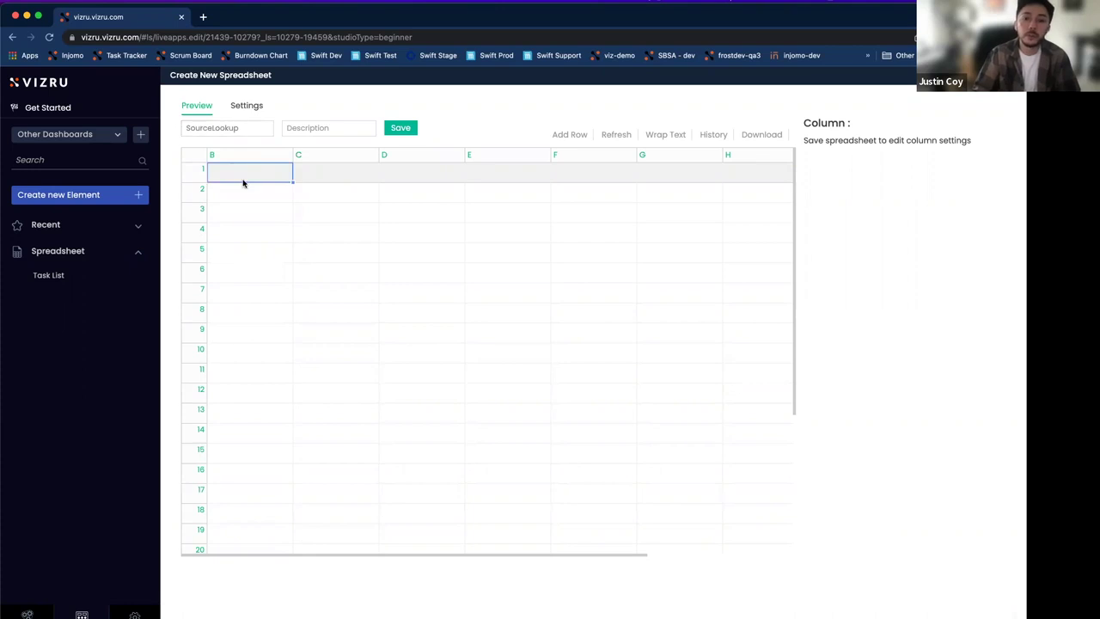
{"action": "left_click", "coordinate": [252, 176]}
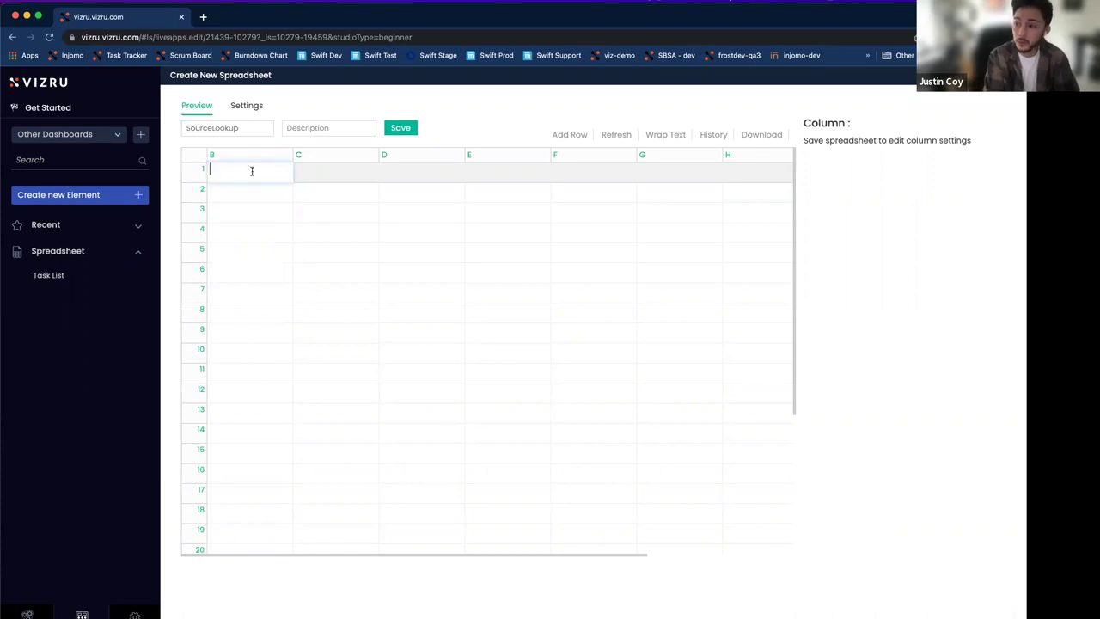
{"action": "type", "text": "P"}
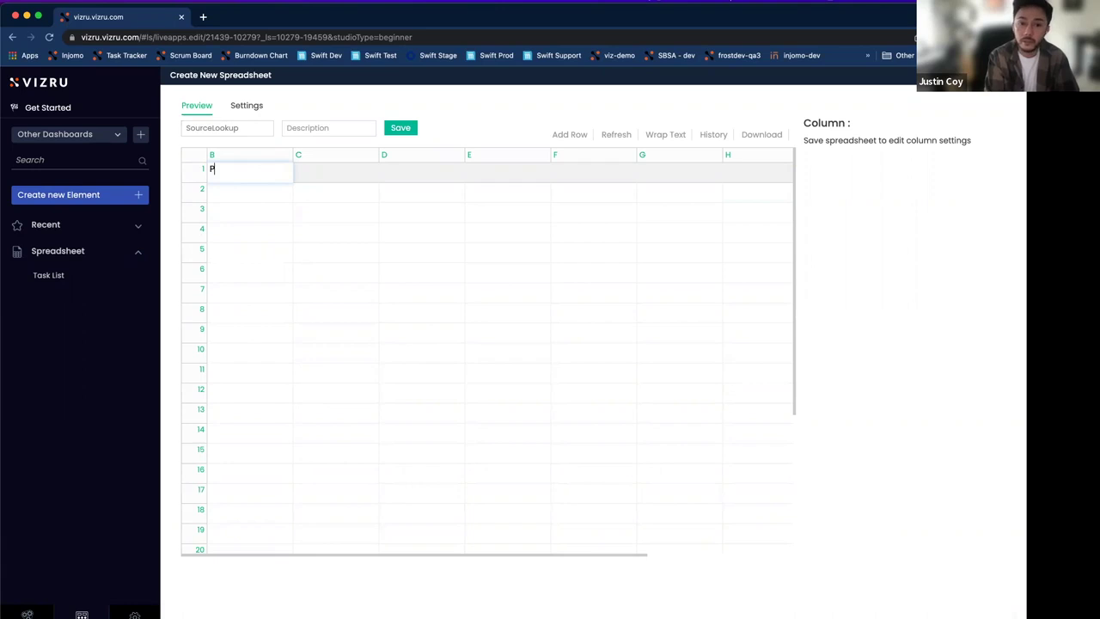
{"action": "type", "text": "riotyur"}
{"action": "key", "text": "BackSpace"}
{"action": "key", "text": "BackSpace"}
{"action": "key", "text": "BackSpace"}
{"action": "key", "text": "BackSpace"}
{"action": "type", "text": "rity"}
{"action": "key", "text": "Tab"}
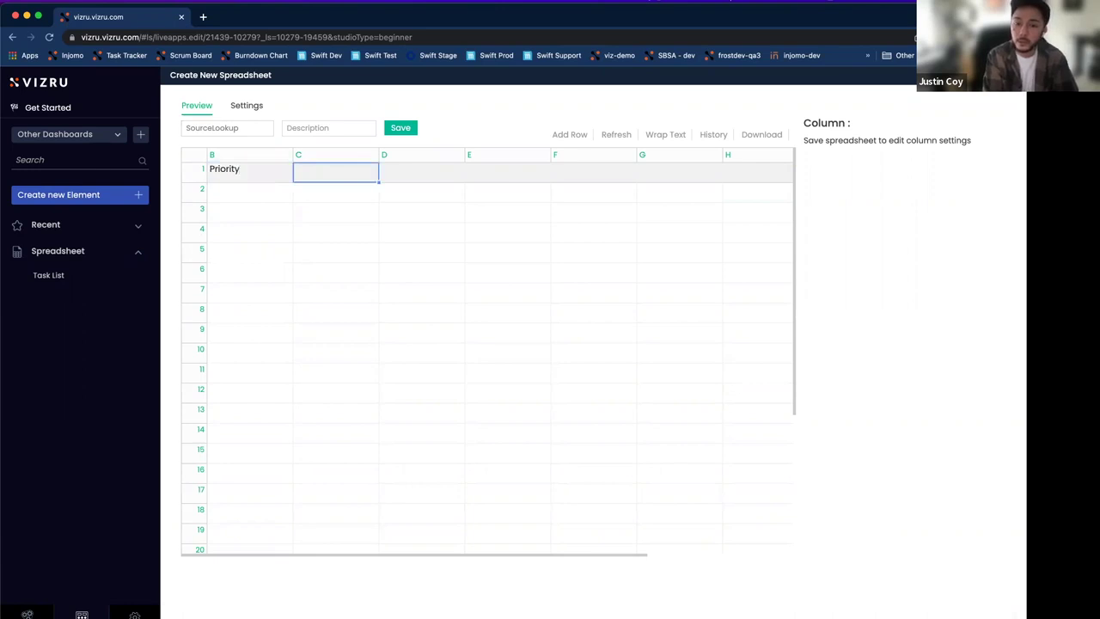
{"action": "type", "text": "TaskTyp"}
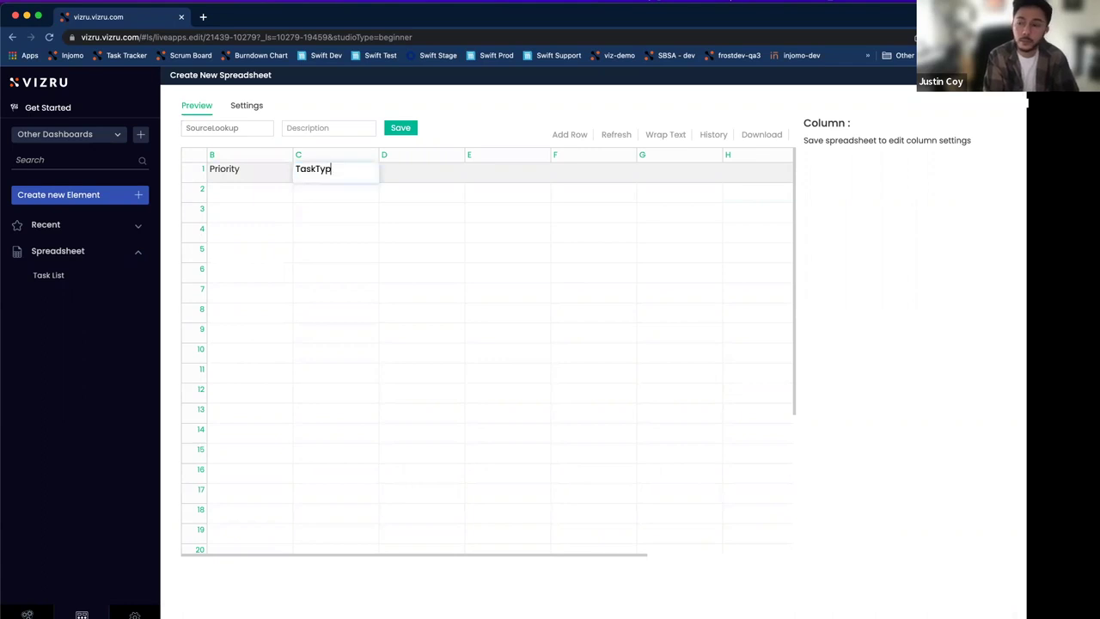
{"action": "type", "text": "e"}
{"action": "key", "text": "Tab"}
{"action": "type", "text": "Status"}
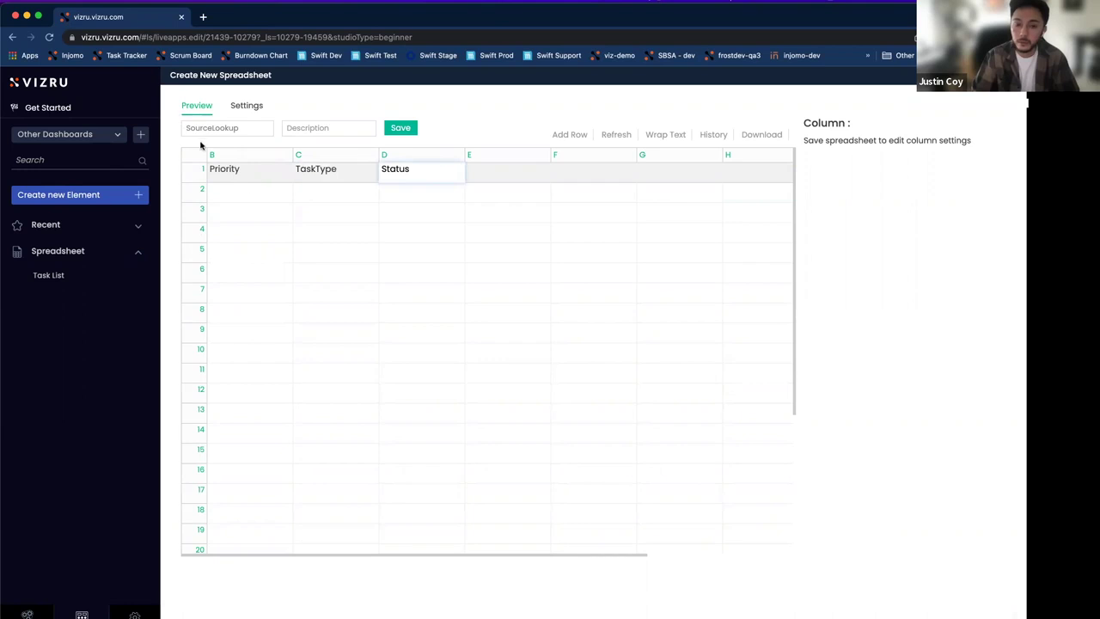
Step: Enter Low as the first value of the Priority column, in row 2
{"action": "double_click", "coordinate": [241, 191]}
{"action": "type", "text": "Low"}
{"action": "key", "text": "Tab"}
{"action": "key", "text": "Return"}
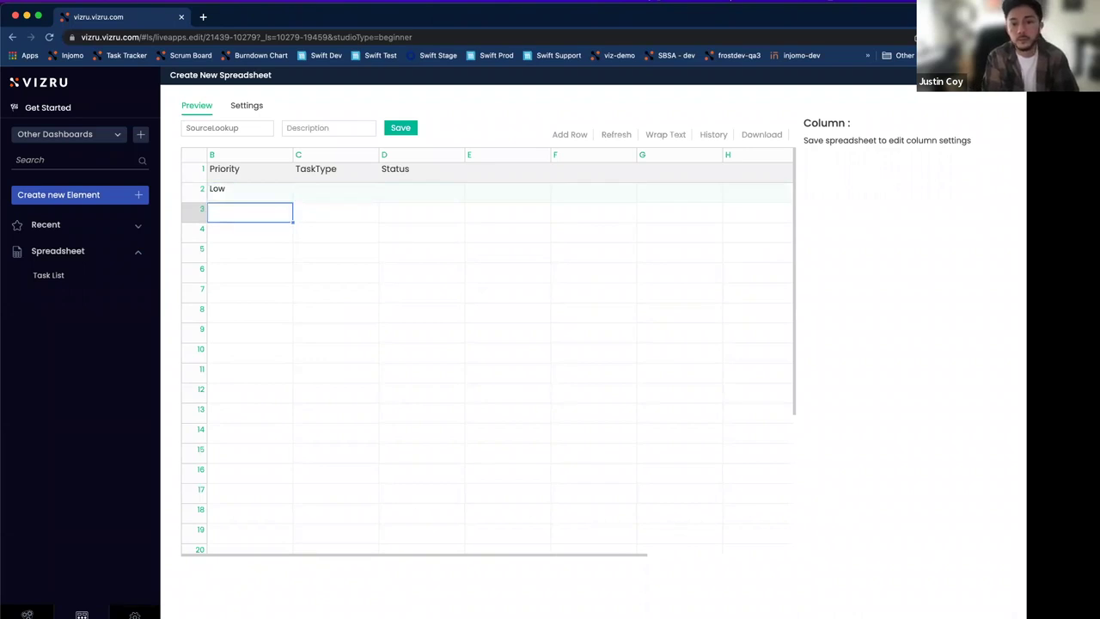
Step: Enter Medium and High in rows 3 and 4 of the Priority column
{"action": "type", "text": "Medium"}
{"action": "key", "text": "Return"}
{"action": "type", "text": "High"}
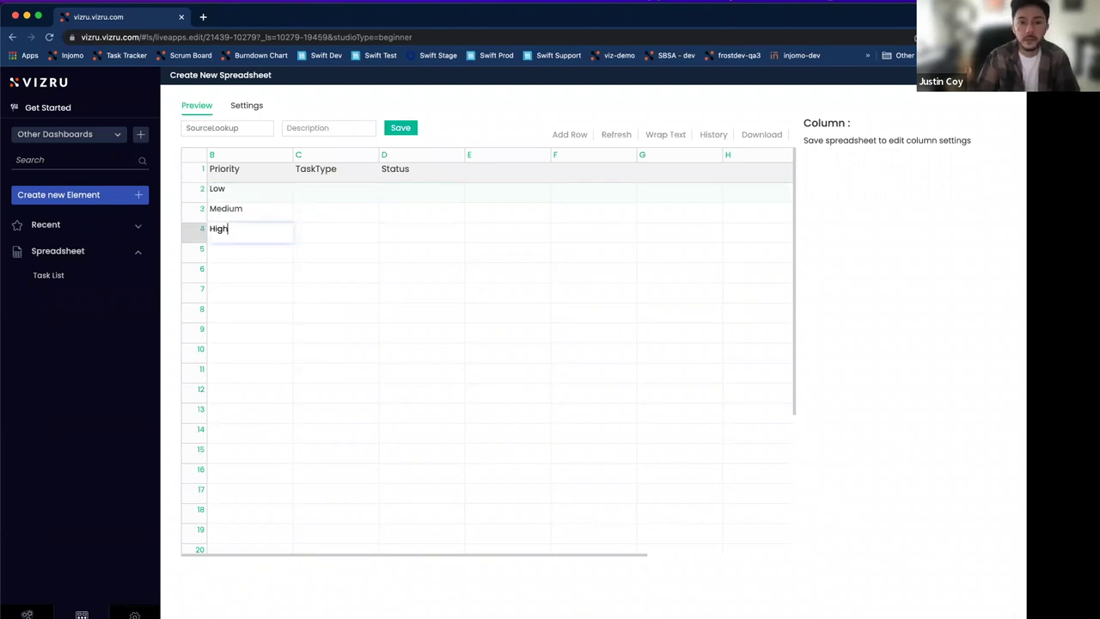
Step: Fill the TaskType column with Bug, Enhancement and Feature in rows 2 to 4
{"action": "left_click", "coordinate": [343, 193]}
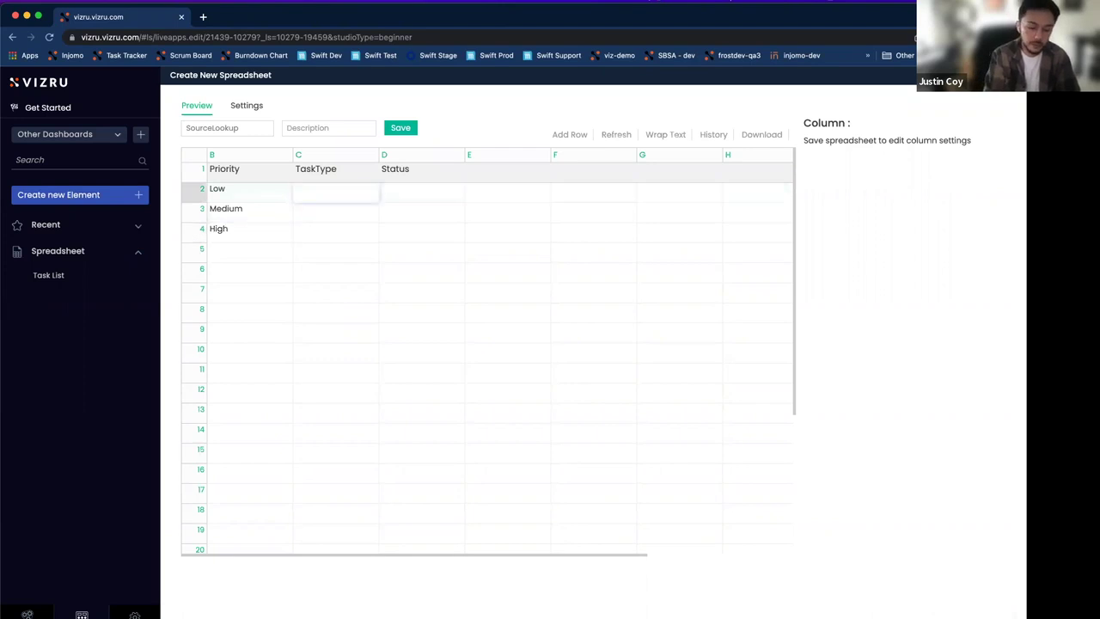
{"action": "type", "text": "Bug"}
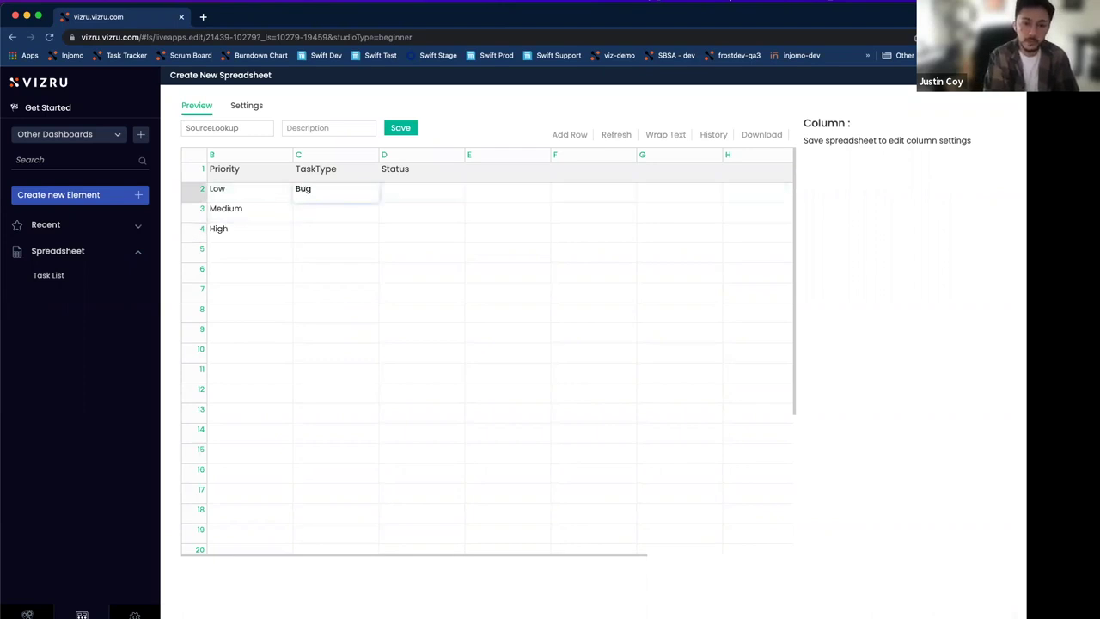
{"action": "key", "text": "Return"}
{"action": "type", "text": "Enhancement"}
{"action": "key", "text": "Return"}
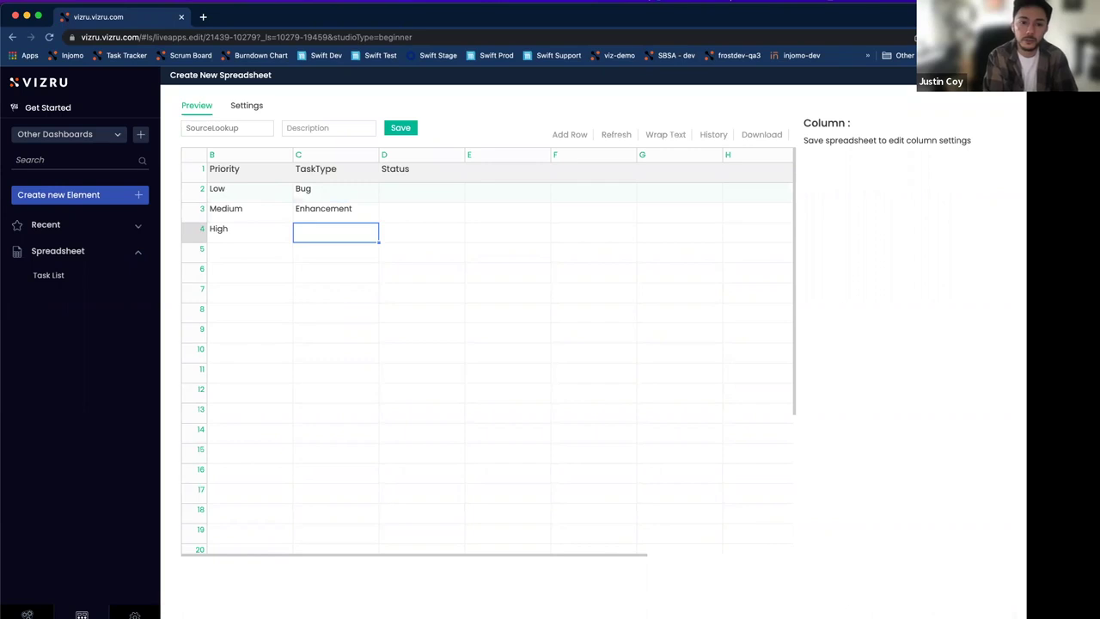
{"action": "type", "text": "Feature"}
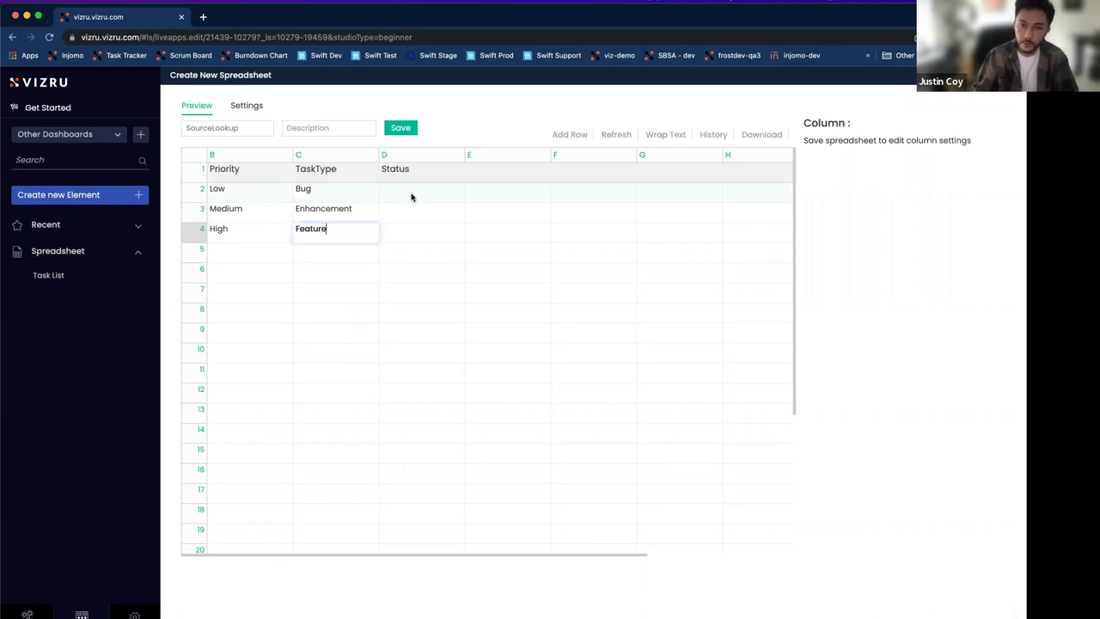
Step: Fill the Status column with In progress, On Hold and Completed in rows 2 to 4
{"action": "left_click", "coordinate": [411, 194]}
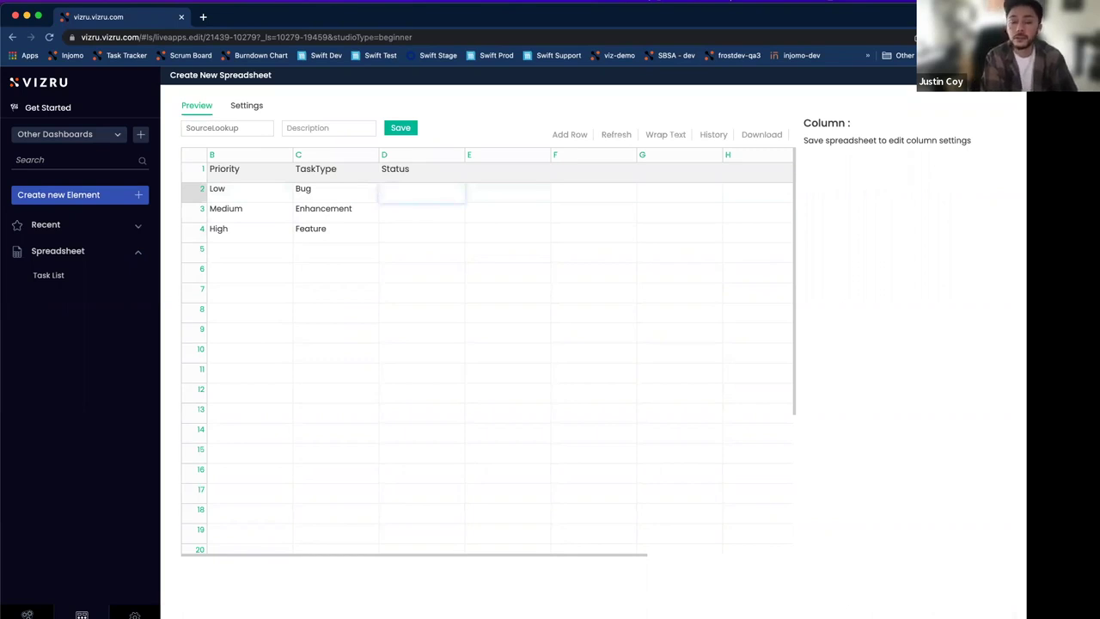
{"action": "type", "text": "In progress"}
{"action": "key", "text": "Return"}
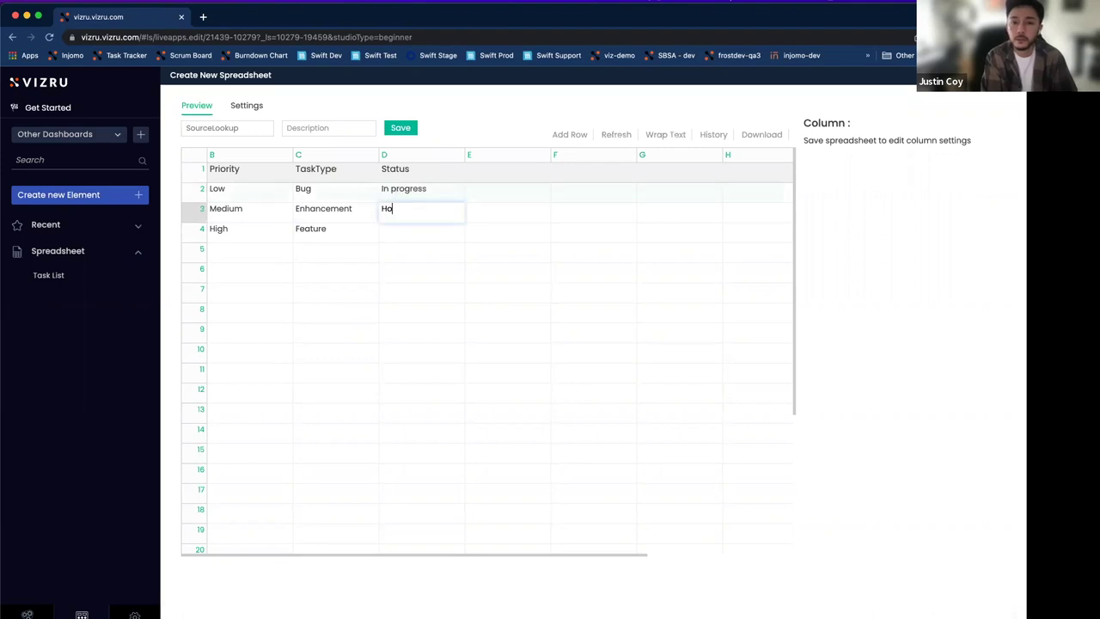
{"action": "type", "text": "on"}
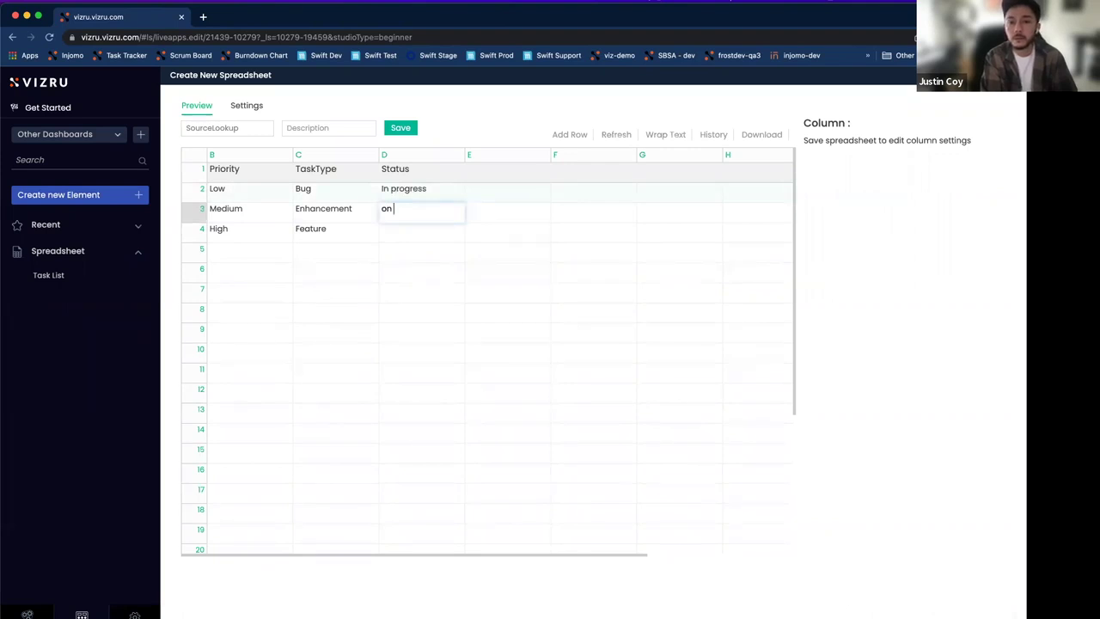
{"action": "key", "text": "BackSpace"}
{"action": "key", "text": "BackSpace"}
{"action": "type", "text": "On Hold"}
{"action": "key", "text": "Return"}
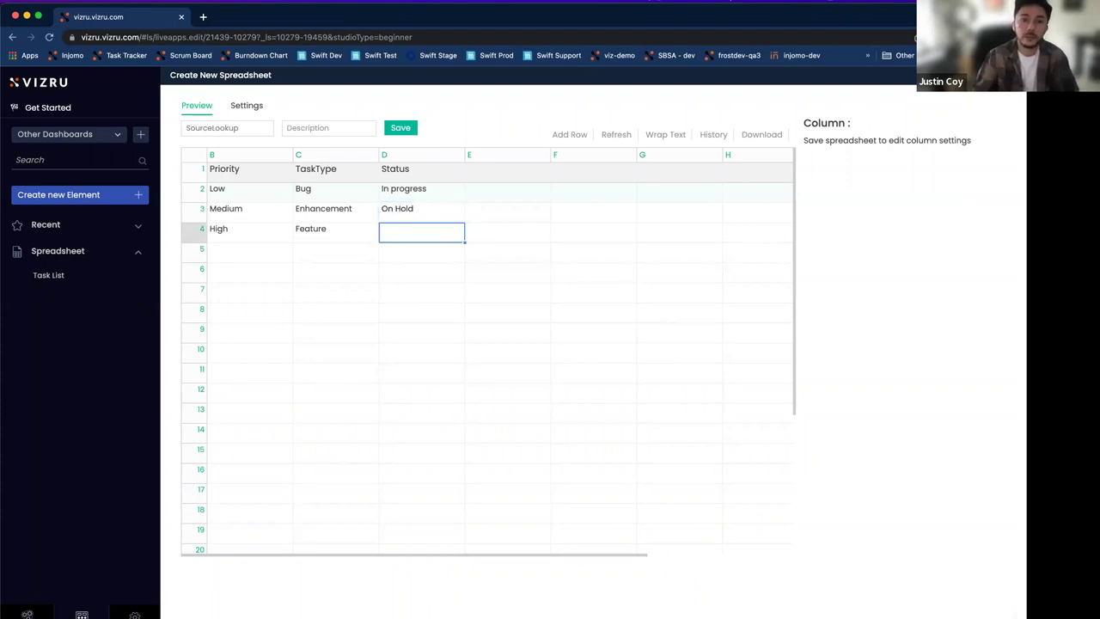
{"action": "type", "text": "Completed"}
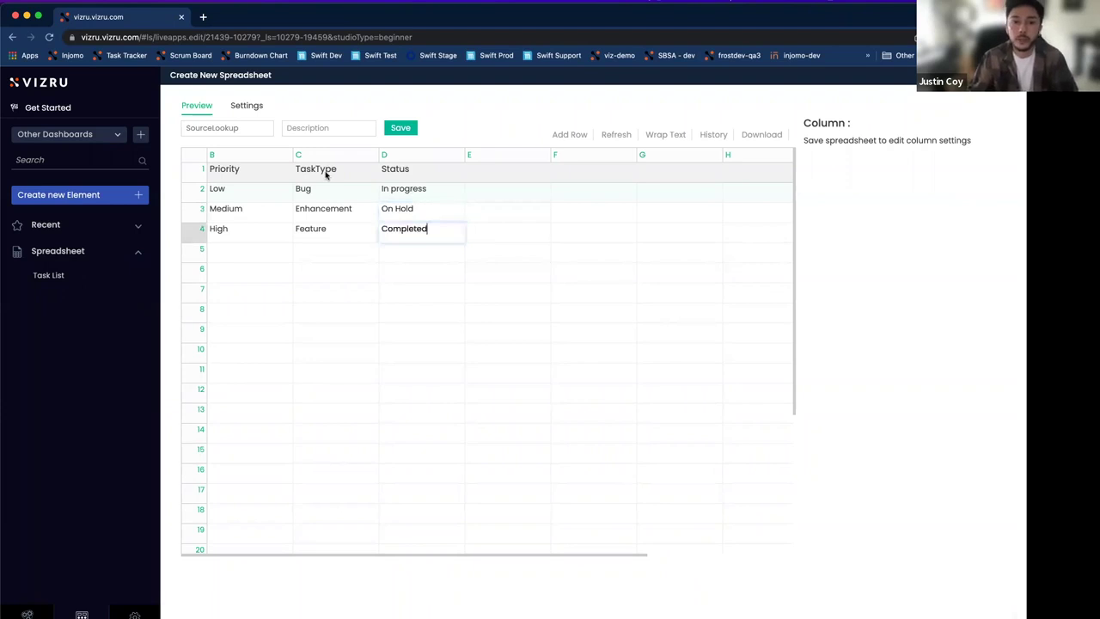
Step: Save the SourceLookup spreadsheet and display the Priority column's settings
{"action": "left_click", "coordinate": [371, 171]}
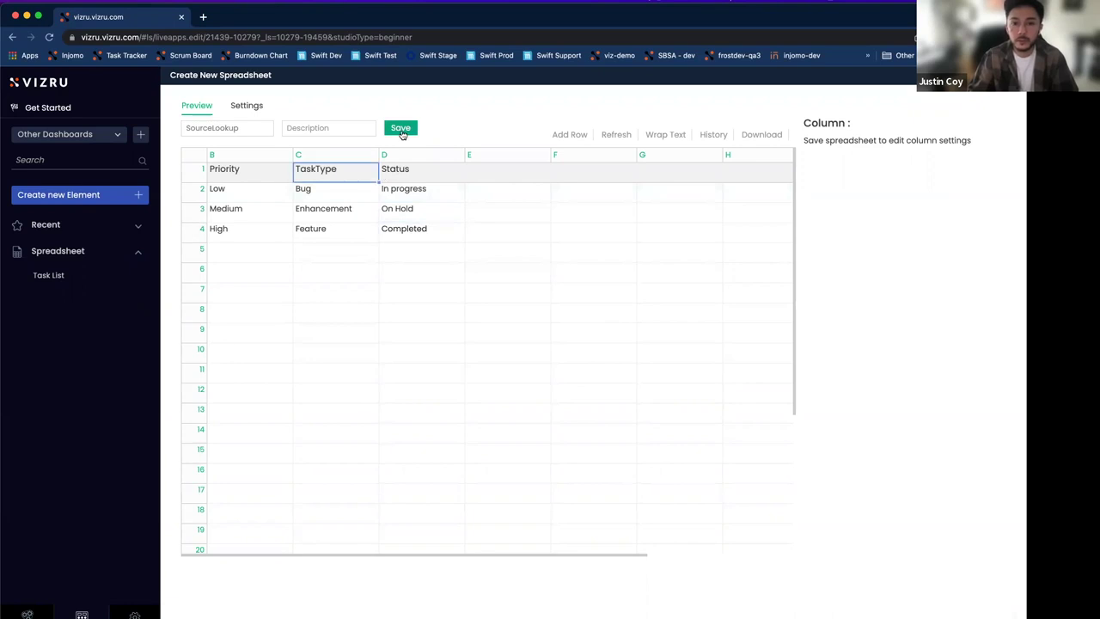
{"action": "left_click", "coordinate": [400, 130]}
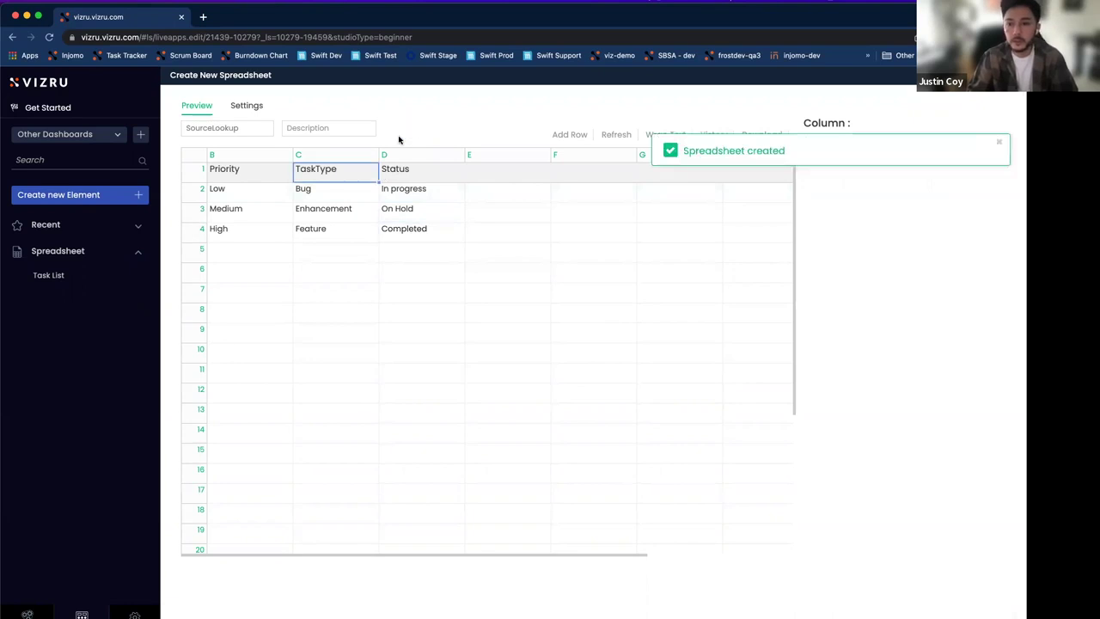
{"action": "left_click", "coordinate": [999, 146]}
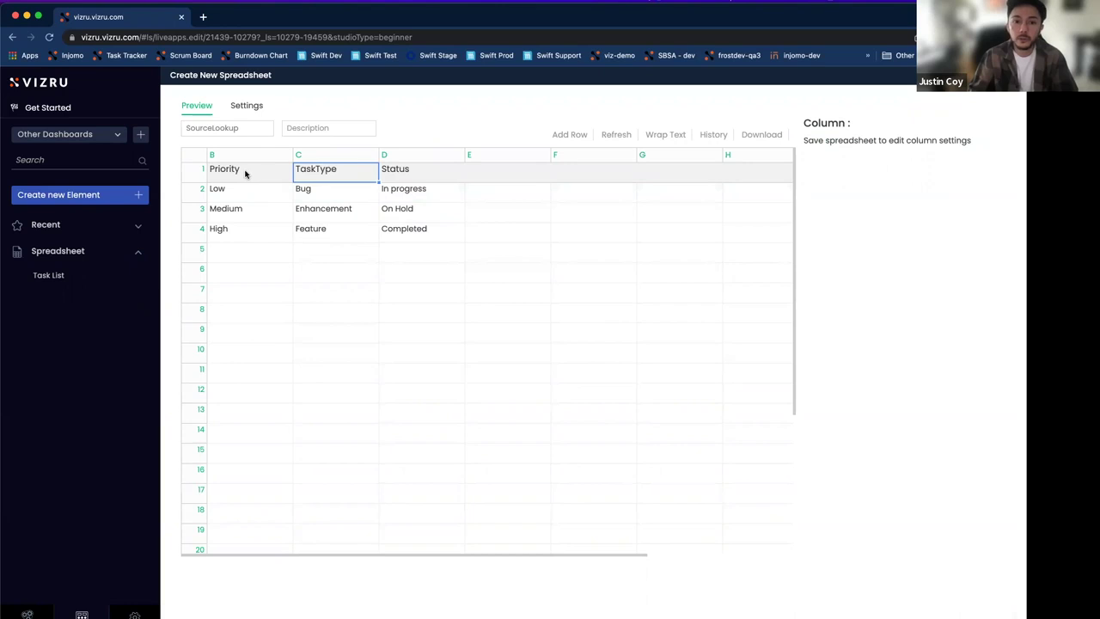
{"action": "left_click", "coordinate": [248, 174]}
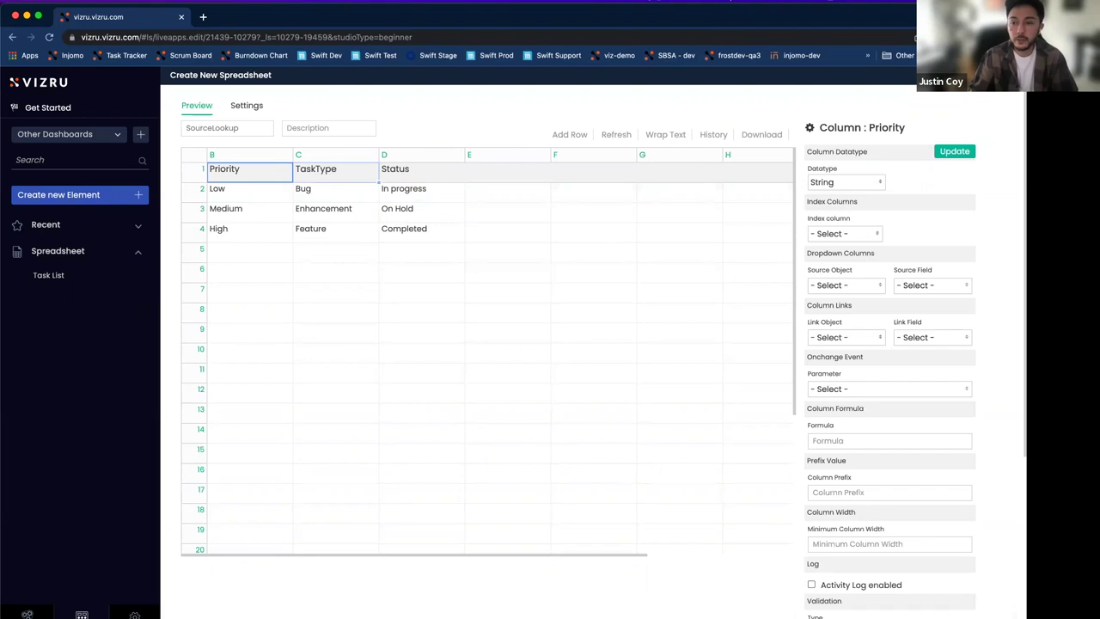
{"action": "left_click", "coordinate": [421, 169]}
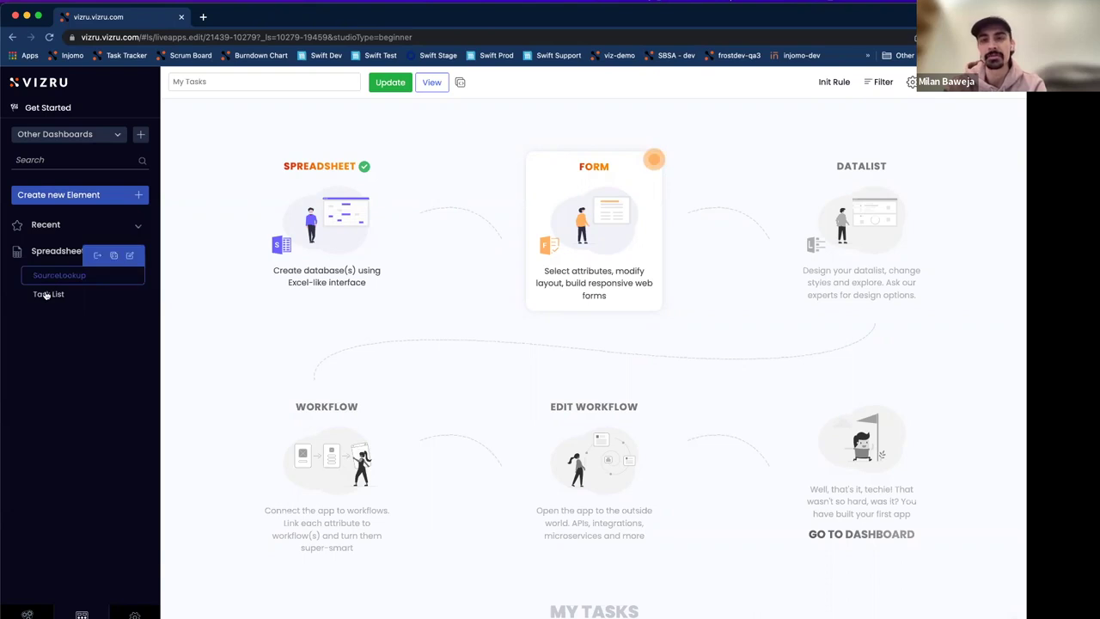
Step: In the Task List spreadsheet, set the TaskType column's dropdown source to SS.SourceLookup, field TaskType, and choose Bug in row 2
{"action": "left_click", "coordinate": [44, 294]}
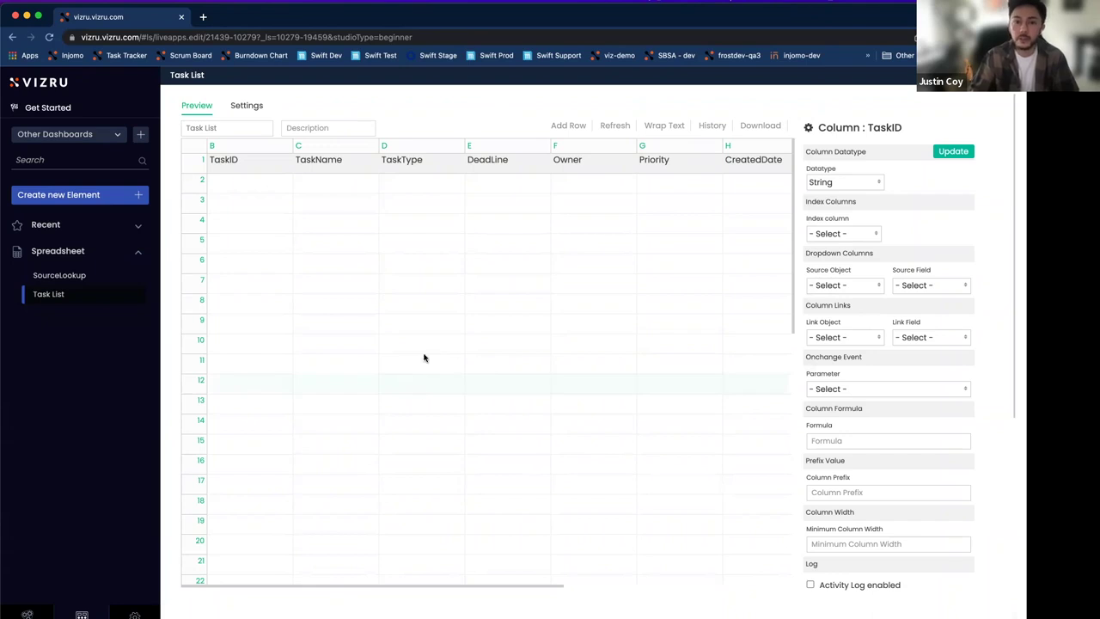
{"action": "left_click", "coordinate": [403, 170]}
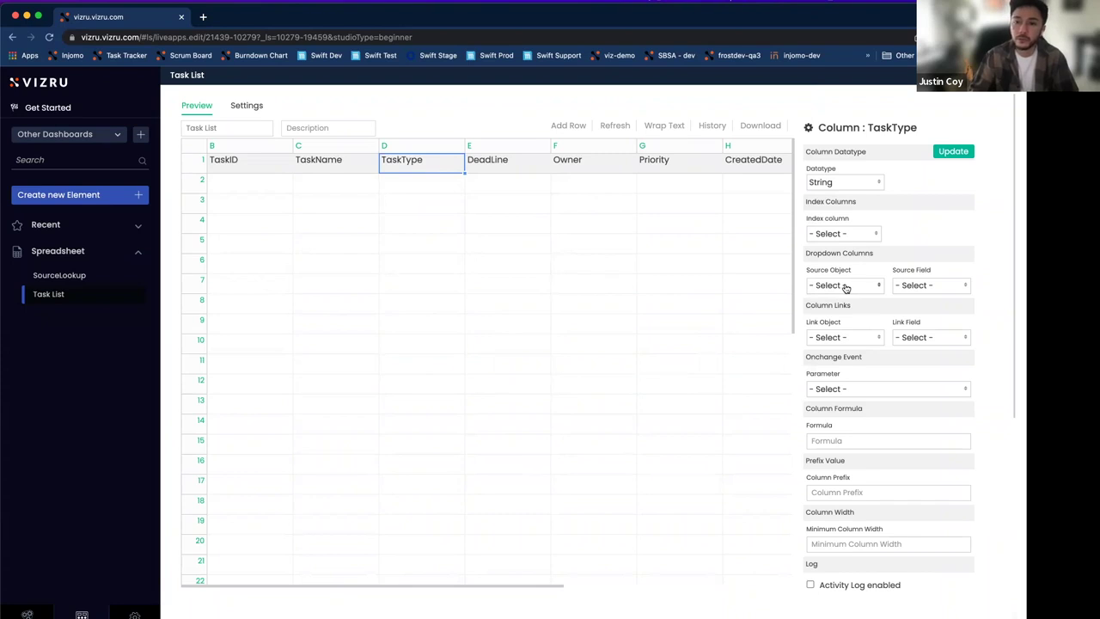
{"action": "left_click", "coordinate": [845, 287]}
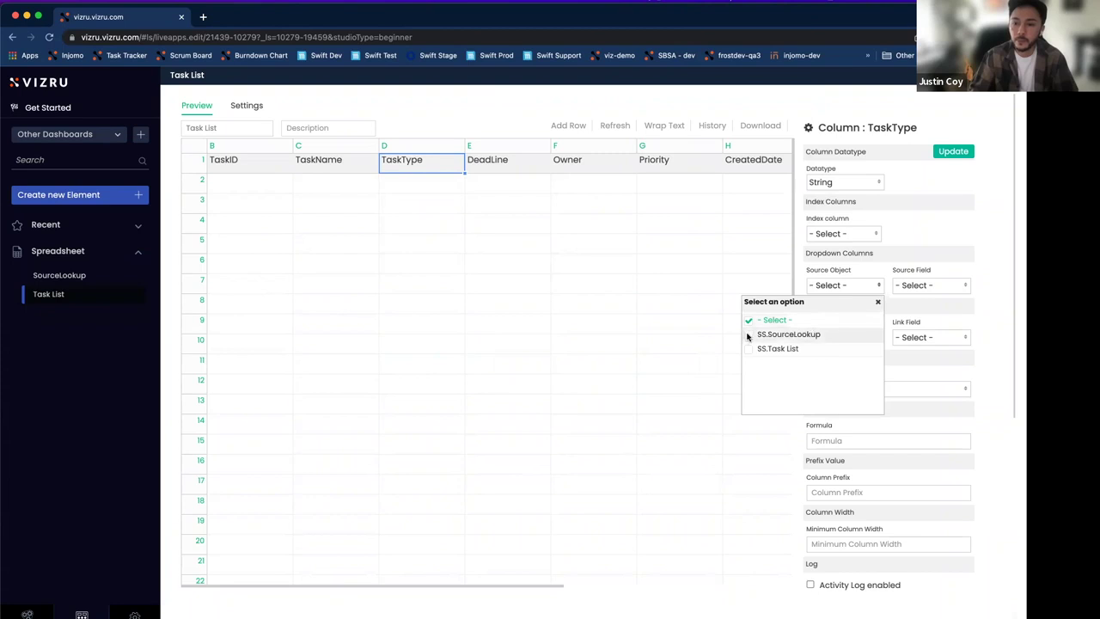
{"action": "left_click", "coordinate": [747, 335]}
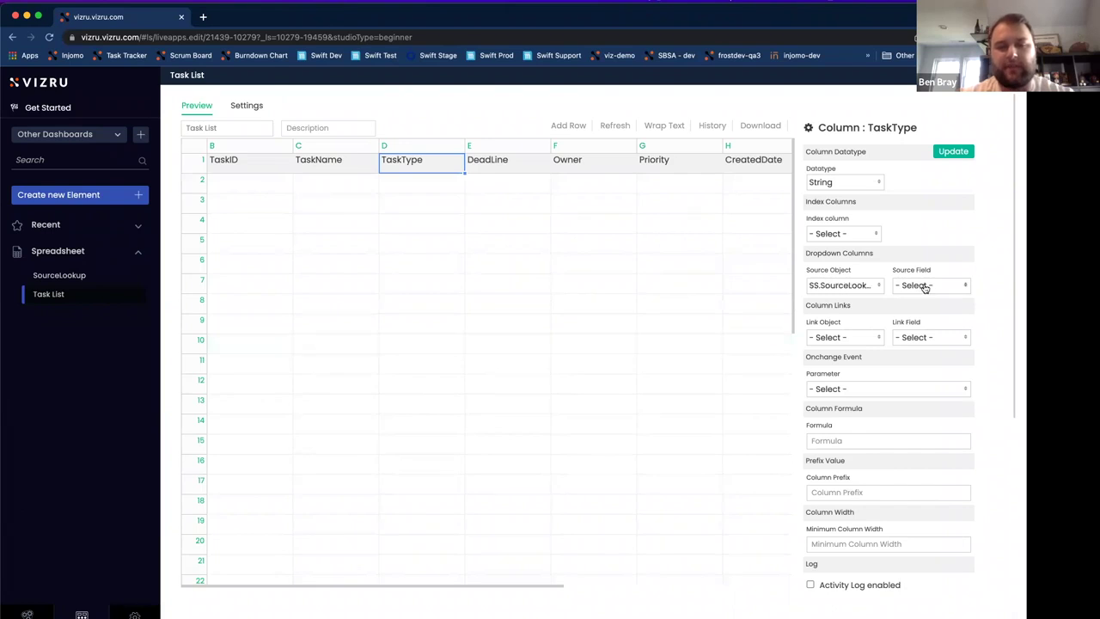
{"action": "left_click", "coordinate": [924, 286]}
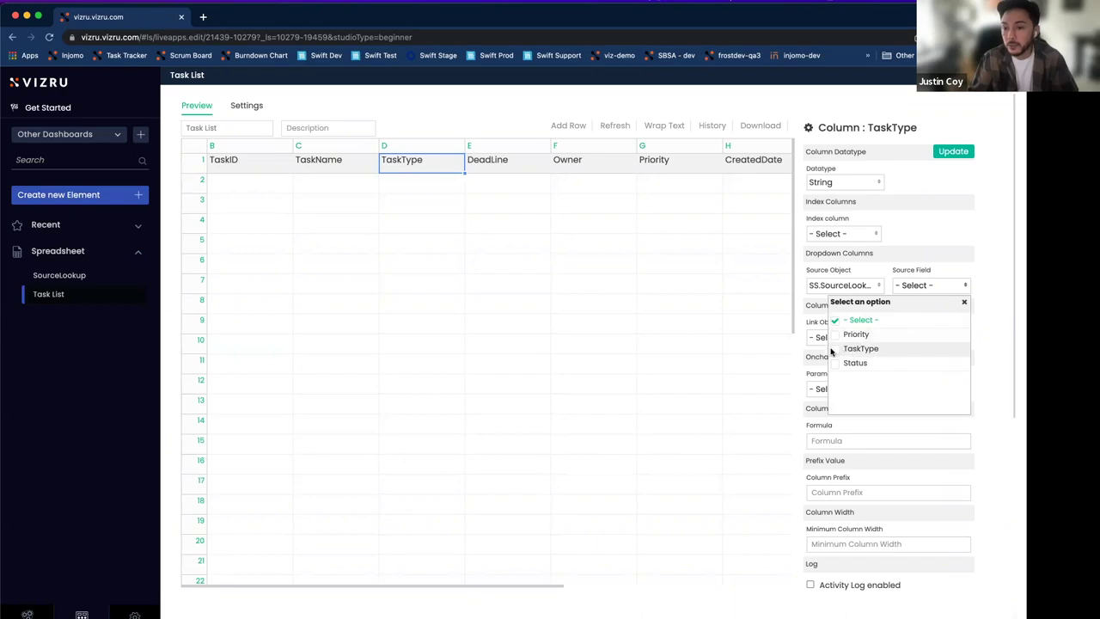
{"action": "left_click", "coordinate": [833, 352]}
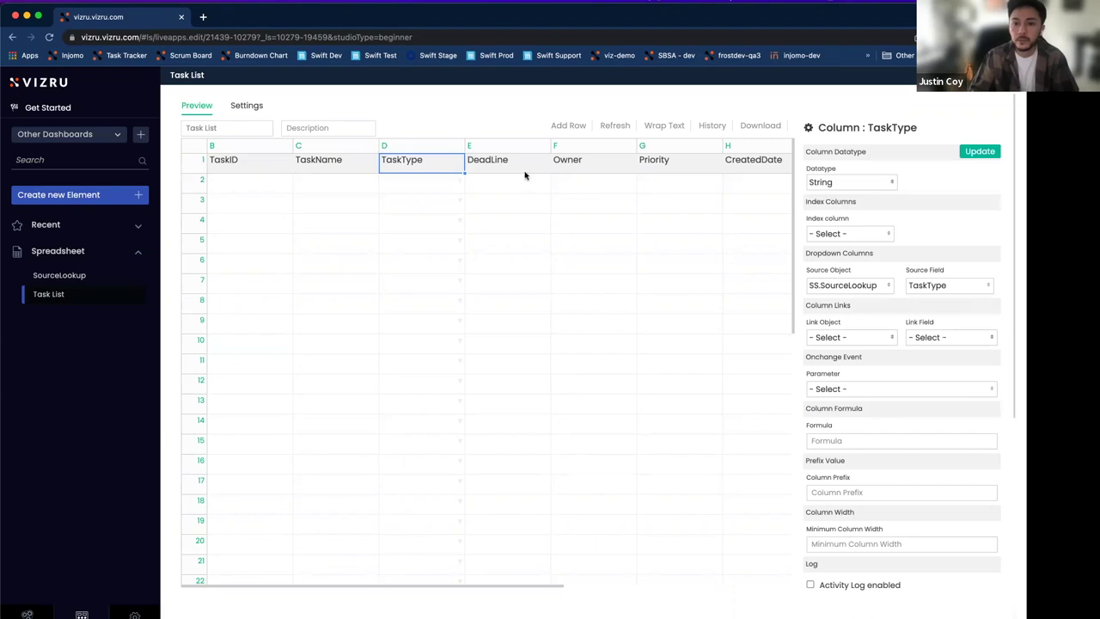
{"action": "double_click", "coordinate": [460, 184]}
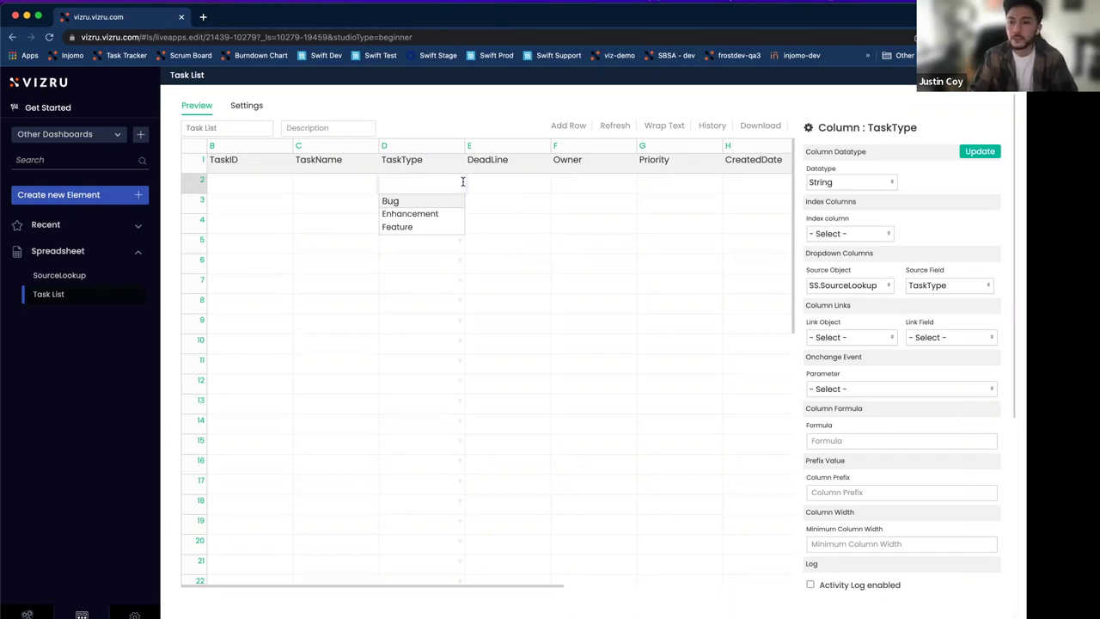
Step: Set the Priority column's dropdown source object to SS.SourceLookup and its source field to Priority, and apply the update
{"action": "left_click", "coordinate": [584, 167]}
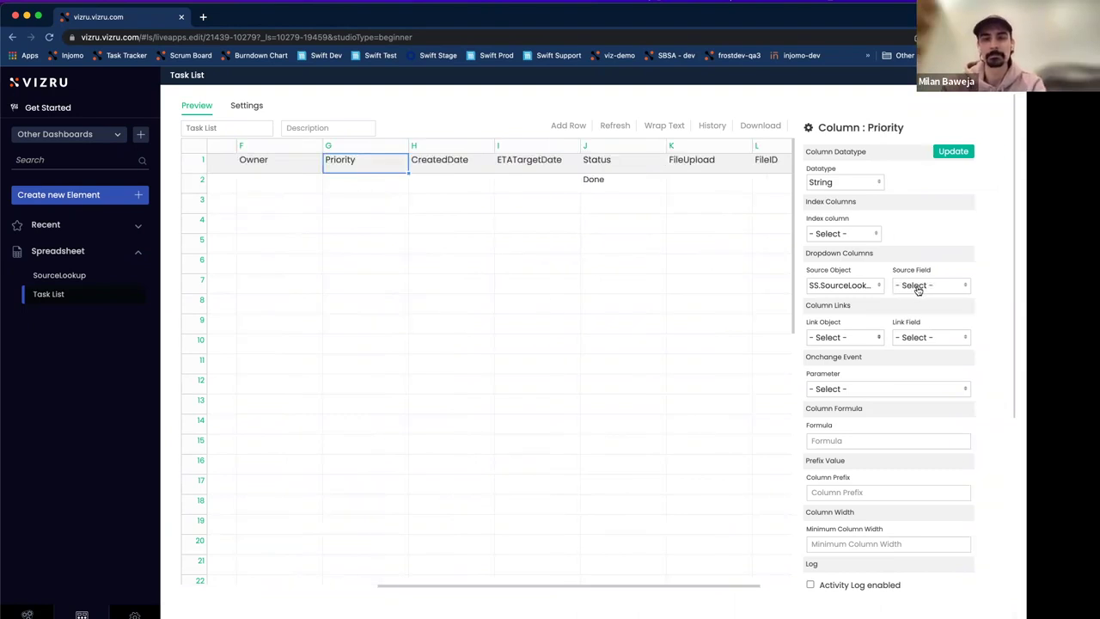
{"action": "left_click", "coordinate": [920, 286]}
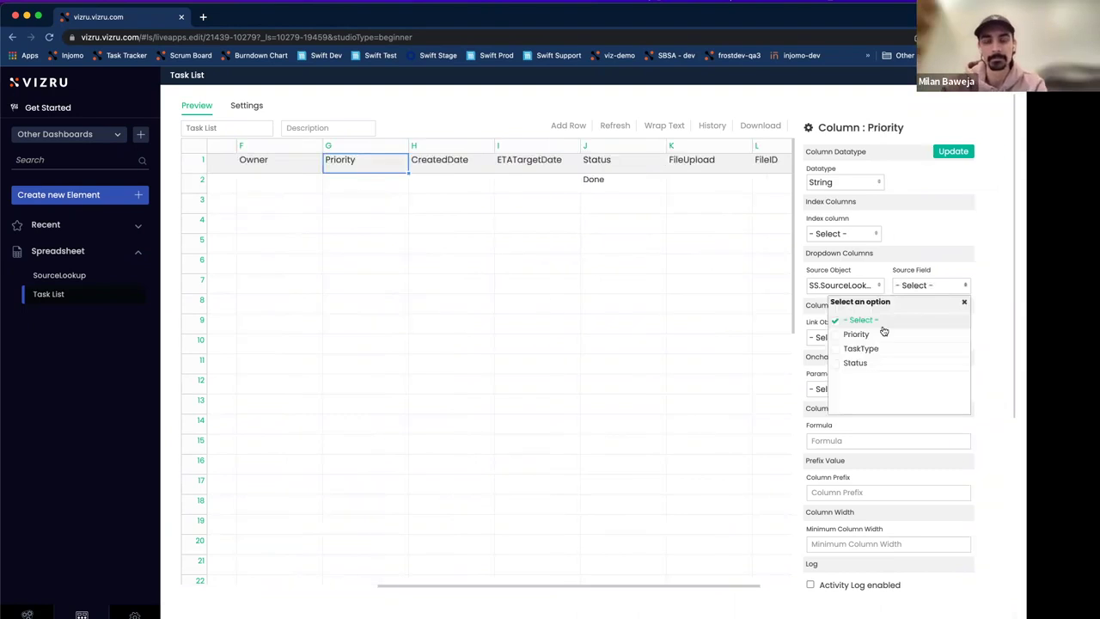
{"action": "left_click", "coordinate": [836, 334]}
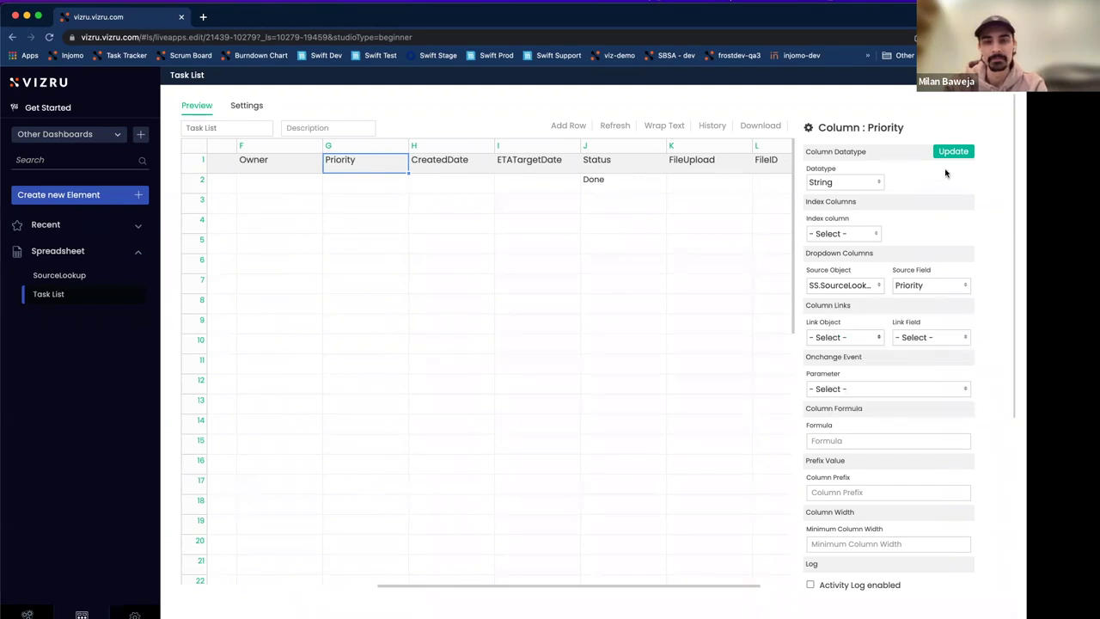
{"action": "left_click", "coordinate": [959, 154]}
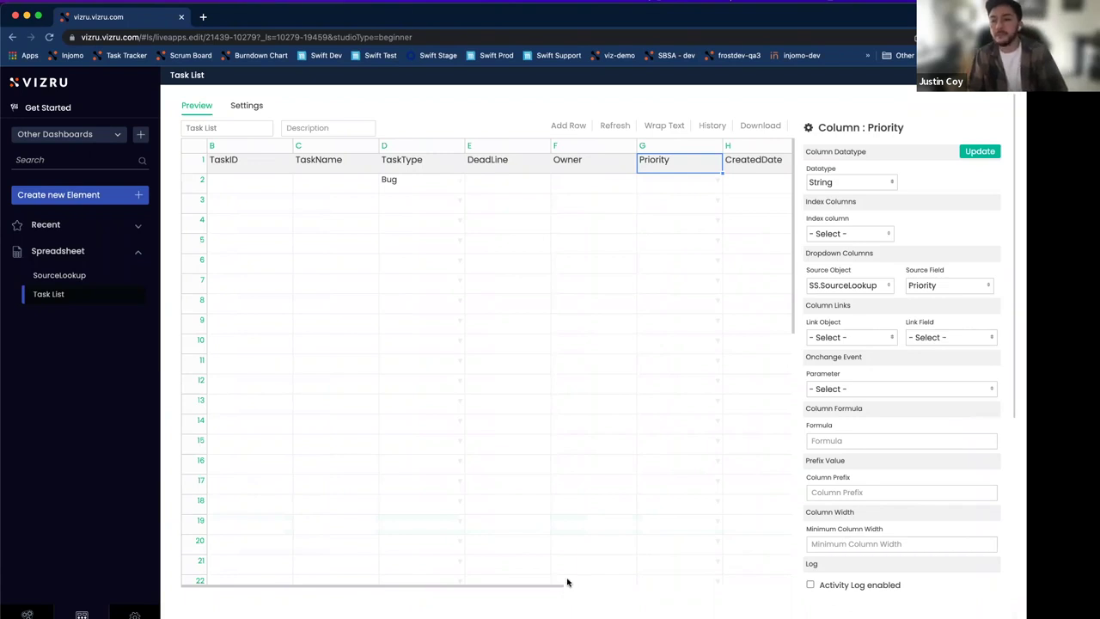
Step: Set the Status column's dropdown source to SS.SourceLookup, field Status, apply the update, and choose On Hold in row 2
{"action": "scroll", "coordinate": [464, 587], "scroll_direction": "right", "scroll_amount": 5}
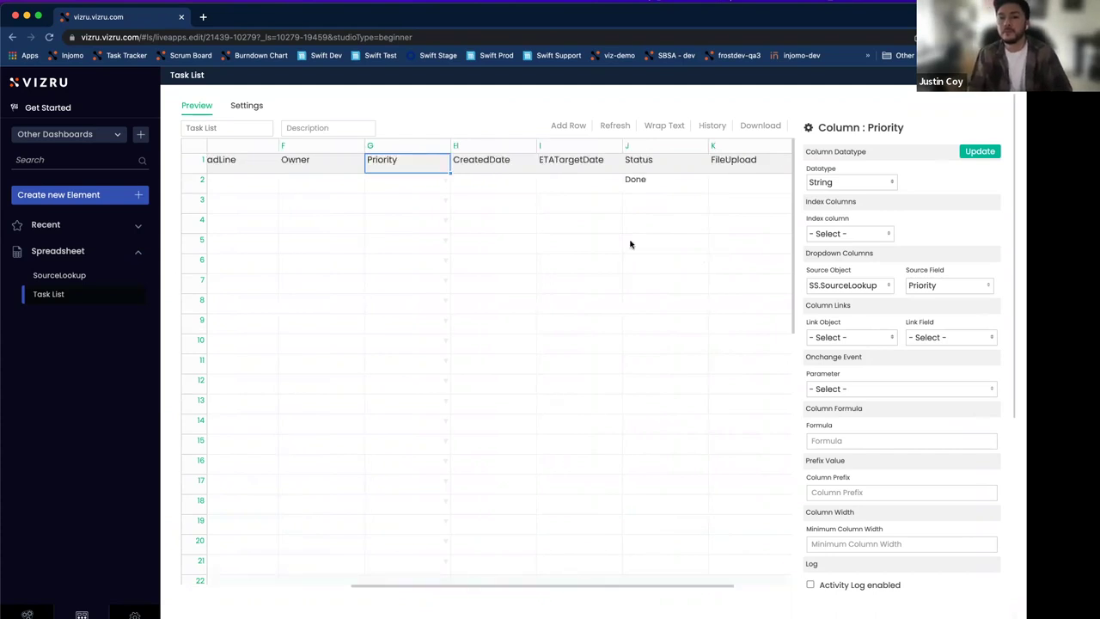
{"action": "left_click", "coordinate": [650, 163]}
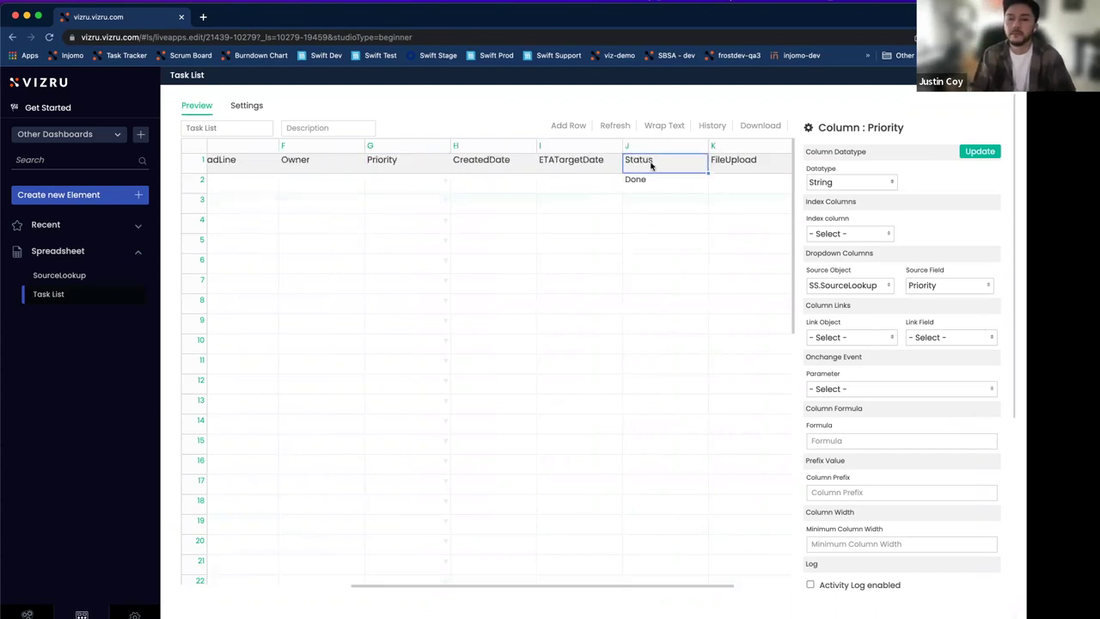
{"action": "left_click", "coordinate": [878, 287]}
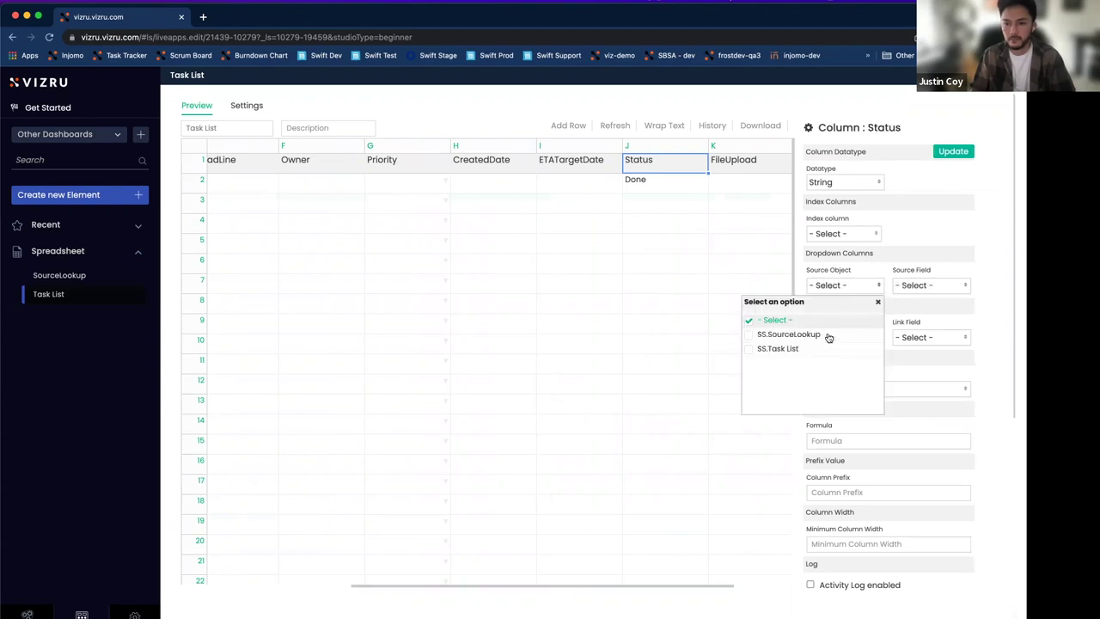
{"action": "left_click", "coordinate": [878, 301]}
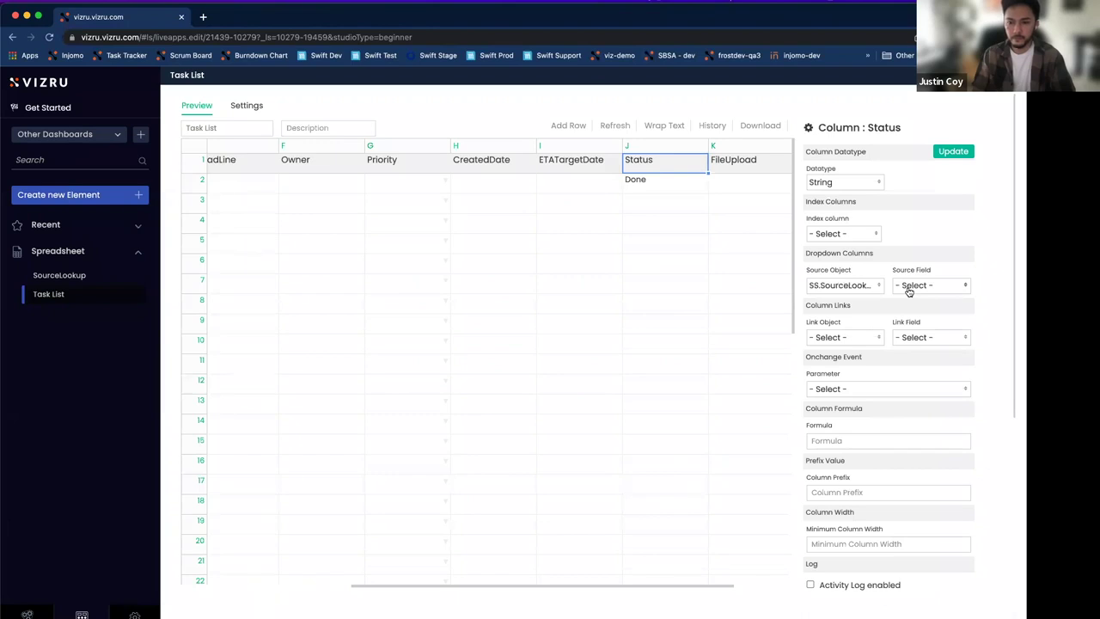
{"action": "left_click", "coordinate": [908, 291]}
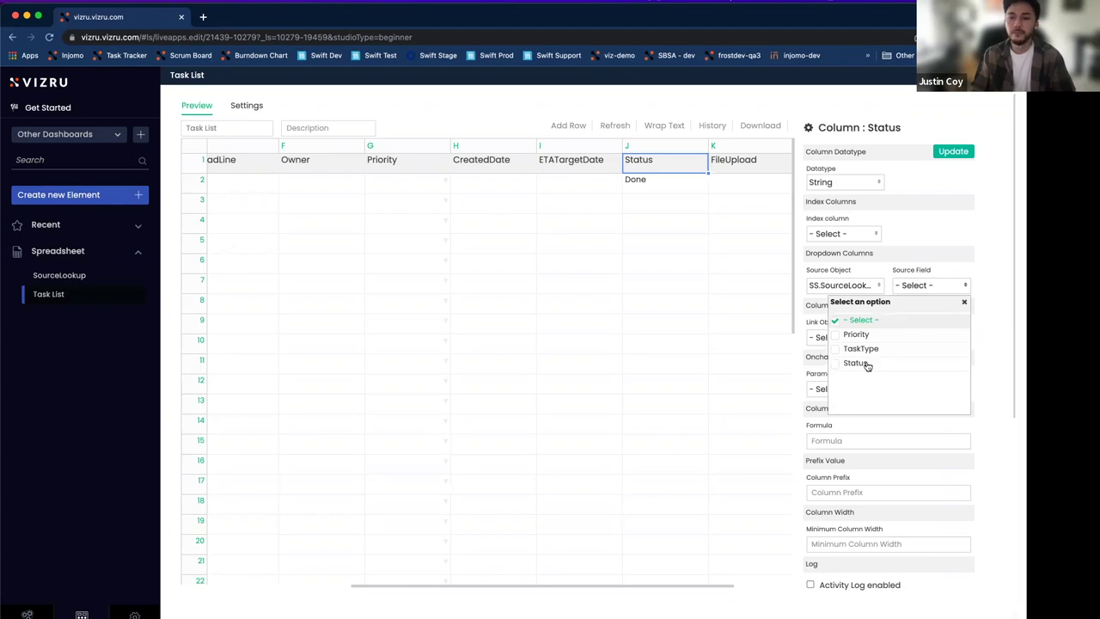
{"action": "left_click", "coordinate": [868, 365]}
{"action": "left_click", "coordinate": [954, 152]}
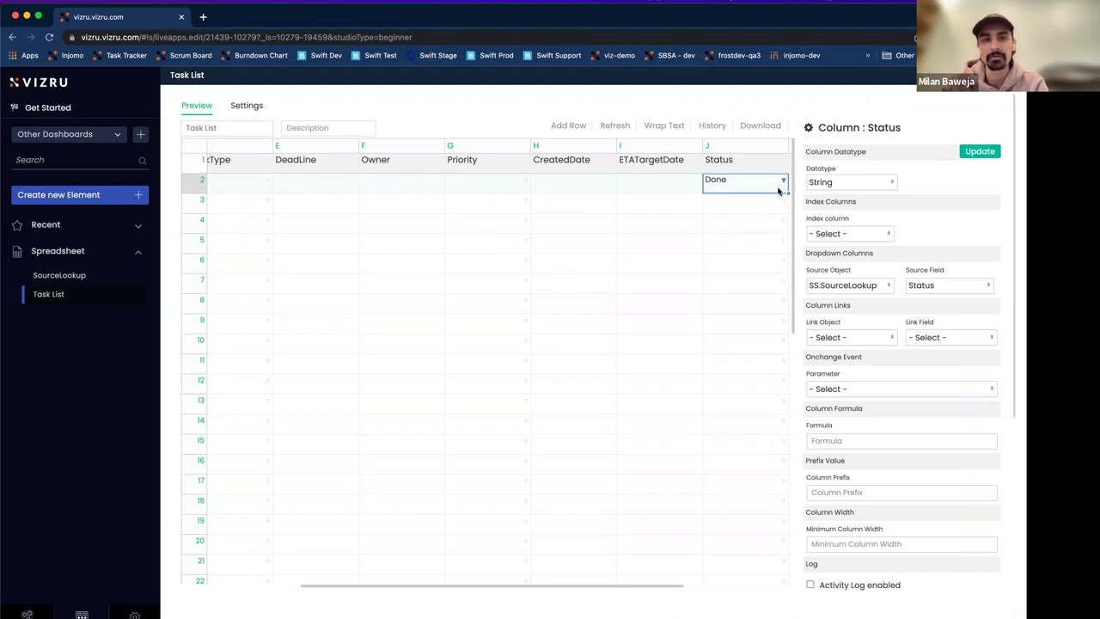
{"action": "left_click", "coordinate": [784, 183]}
{"action": "left_click", "coordinate": [761, 215]}
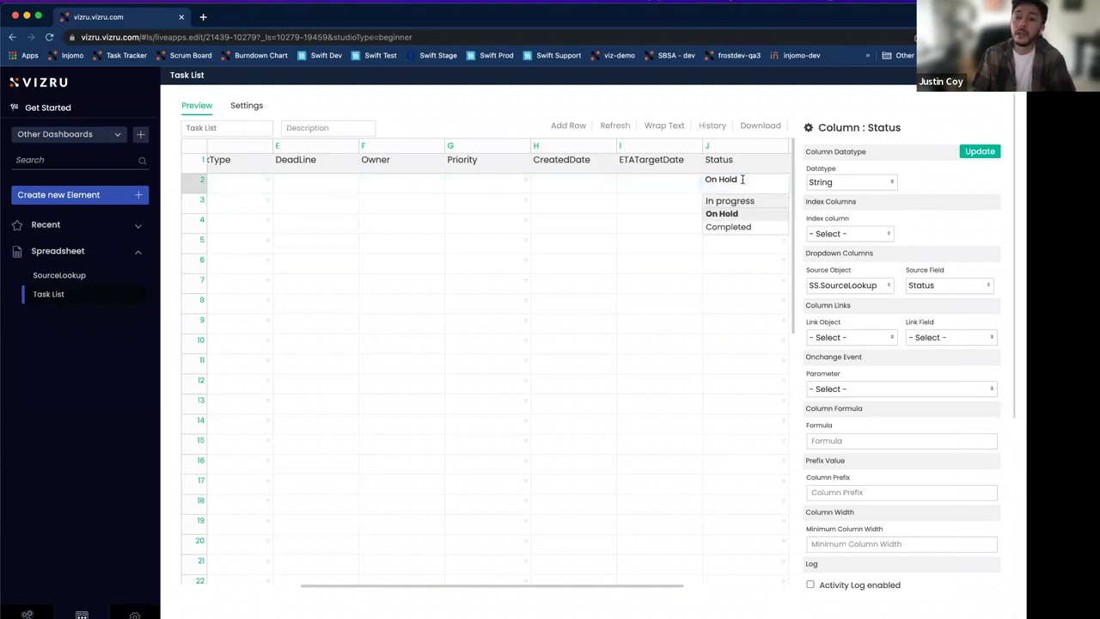
Step: Examine the dropdown entry in row 2 of the TaskType column
{"action": "left_click", "coordinate": [494, 165]}
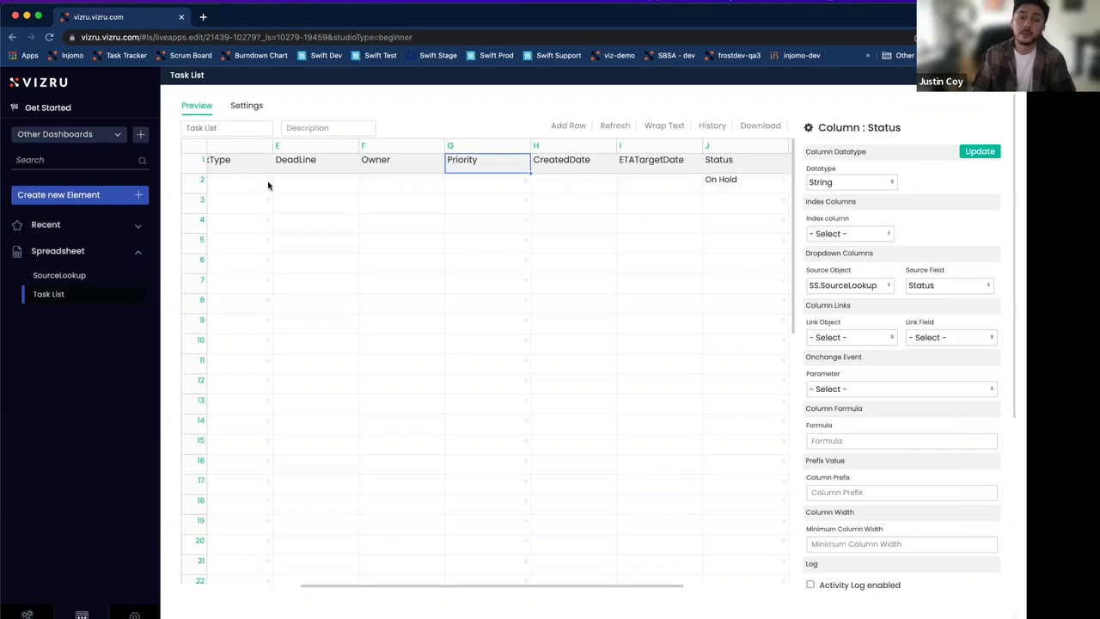
{"action": "key", "text": "Left"}
{"action": "key", "text": "Left"}
{"action": "key", "text": "Left"}
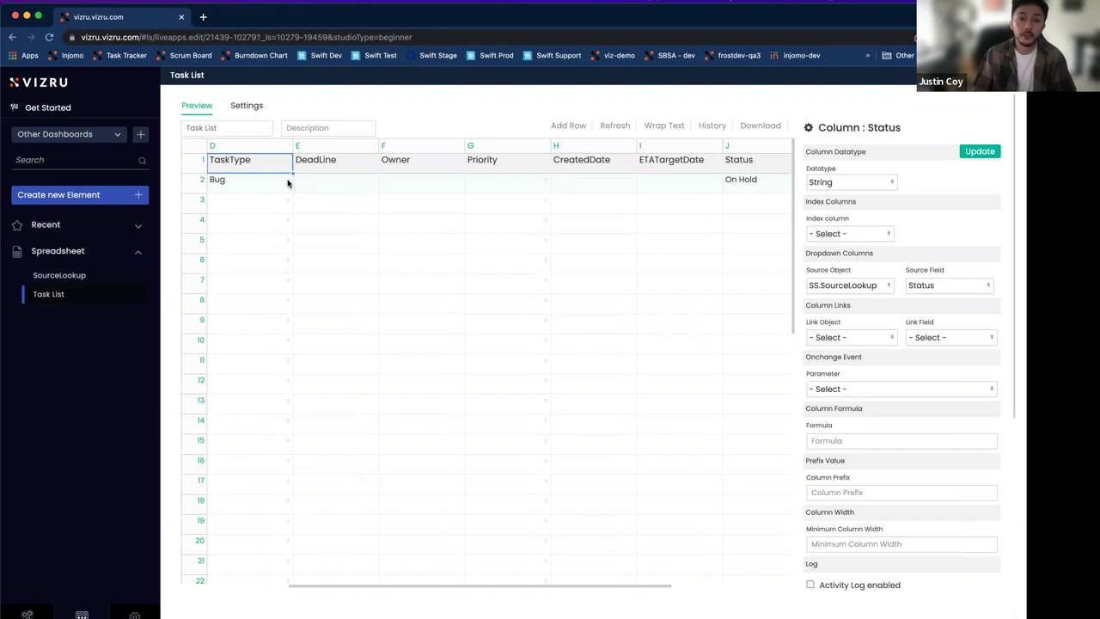
{"action": "double_click", "coordinate": [278, 182]}
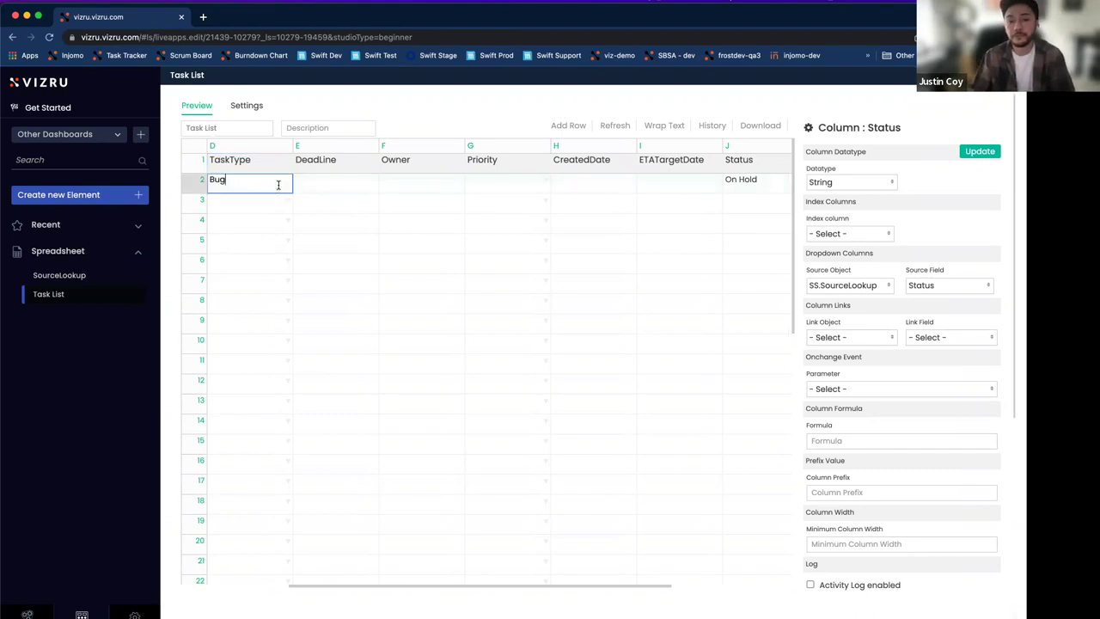
{"action": "key", "text": "Return"}
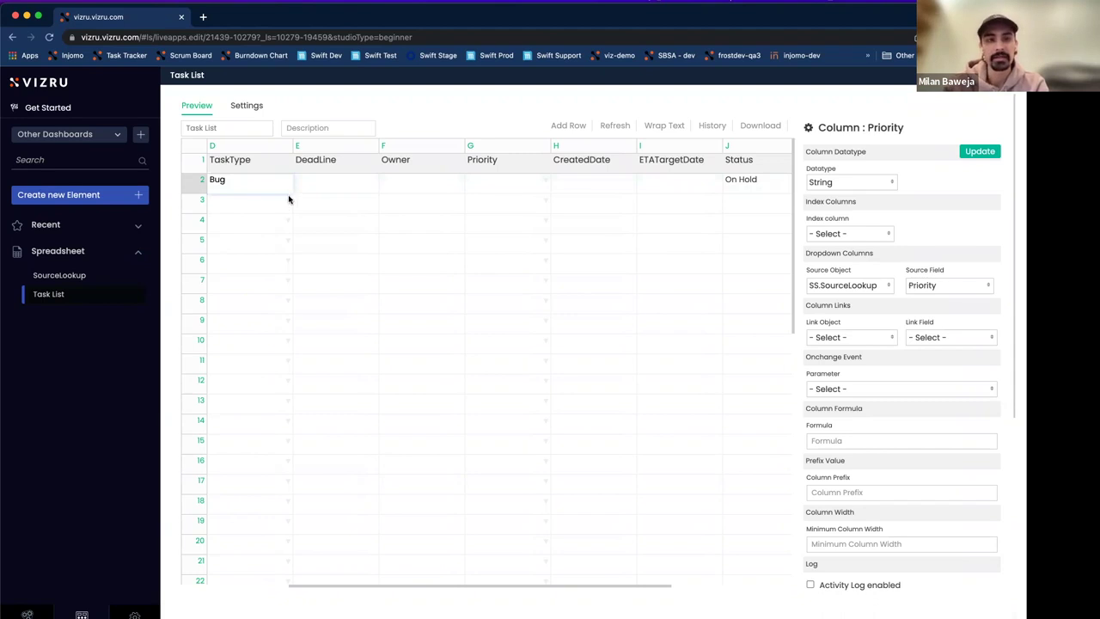